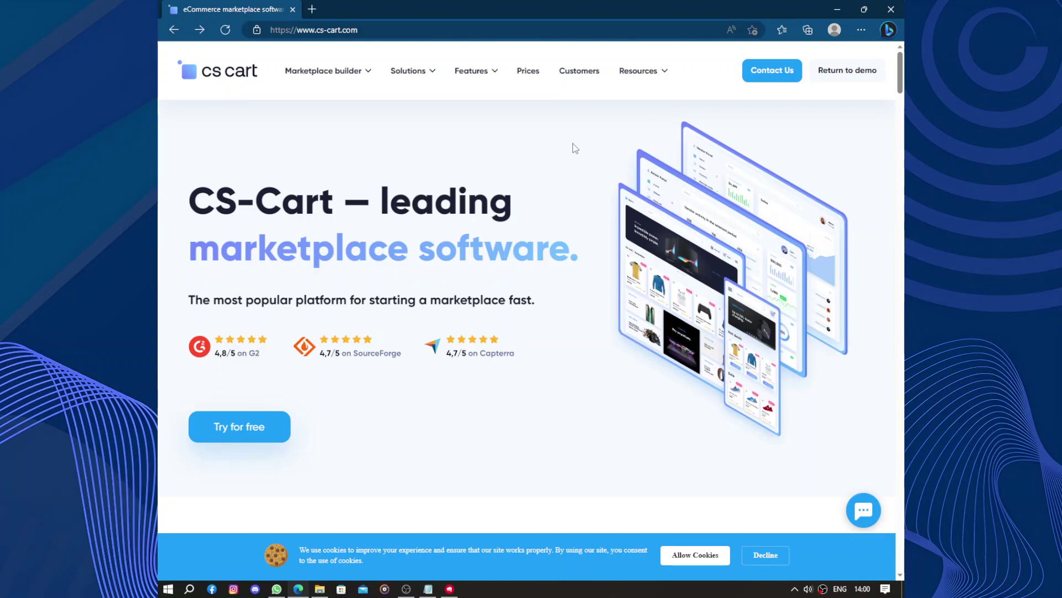
- Return to the marketplace demo from the CS-Cart website's home page
{"action": "scroll", "coordinate": [569, 143], "scroll_direction": "down", "scroll_amount": 10}
{"action": "scroll", "coordinate": [569, 143], "scroll_direction": "up", "scroll_amount": 8}
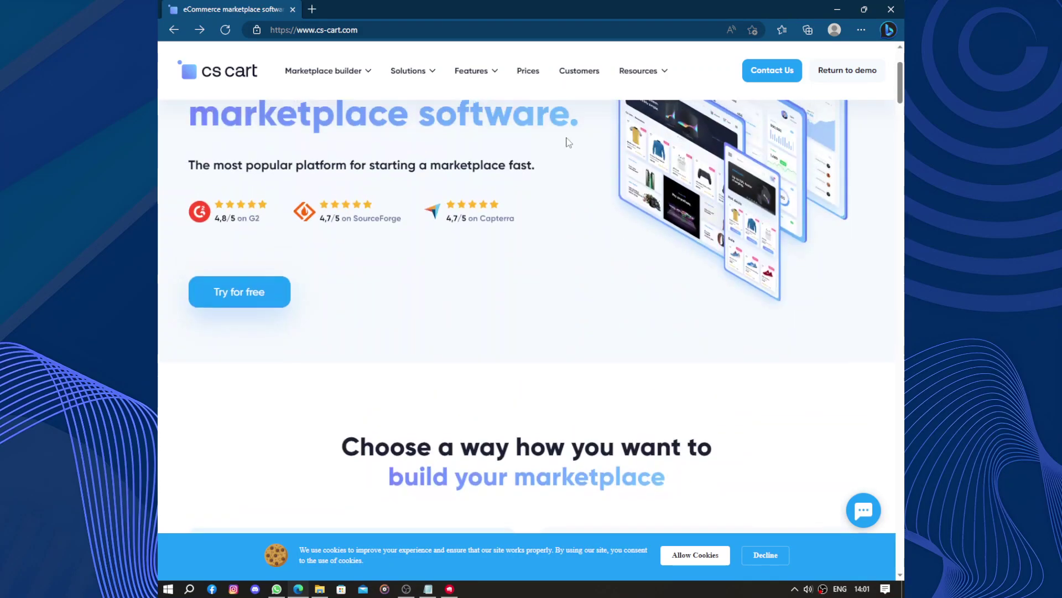
{"action": "scroll", "coordinate": [568, 143], "scroll_direction": "down", "scroll_amount": 6}
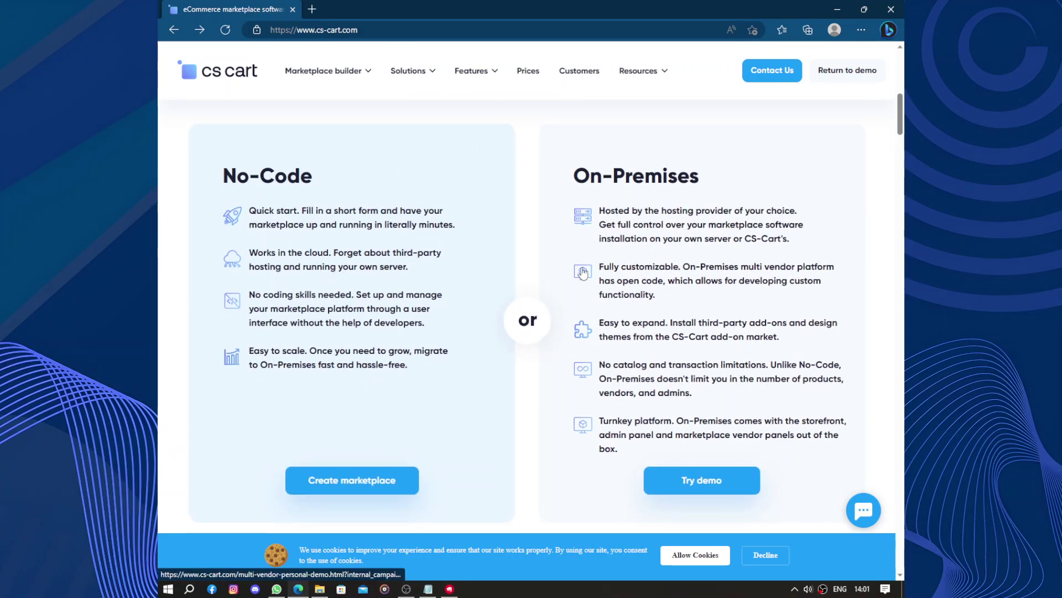
{"action": "scroll", "coordinate": [583, 273], "scroll_direction": "up", "scroll_amount": 8}
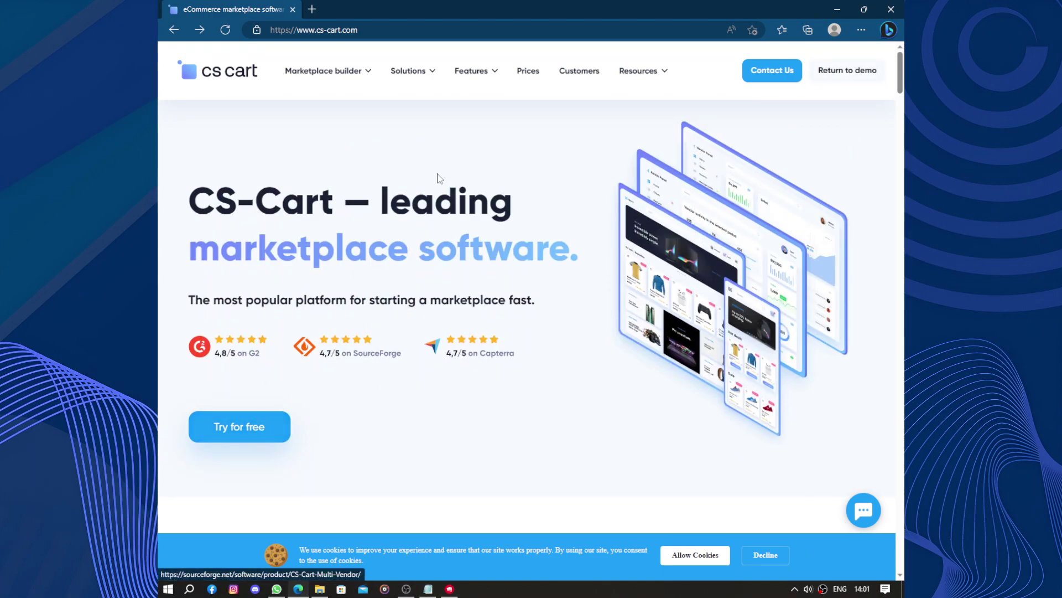
{"action": "left_click", "coordinate": [872, 73]}
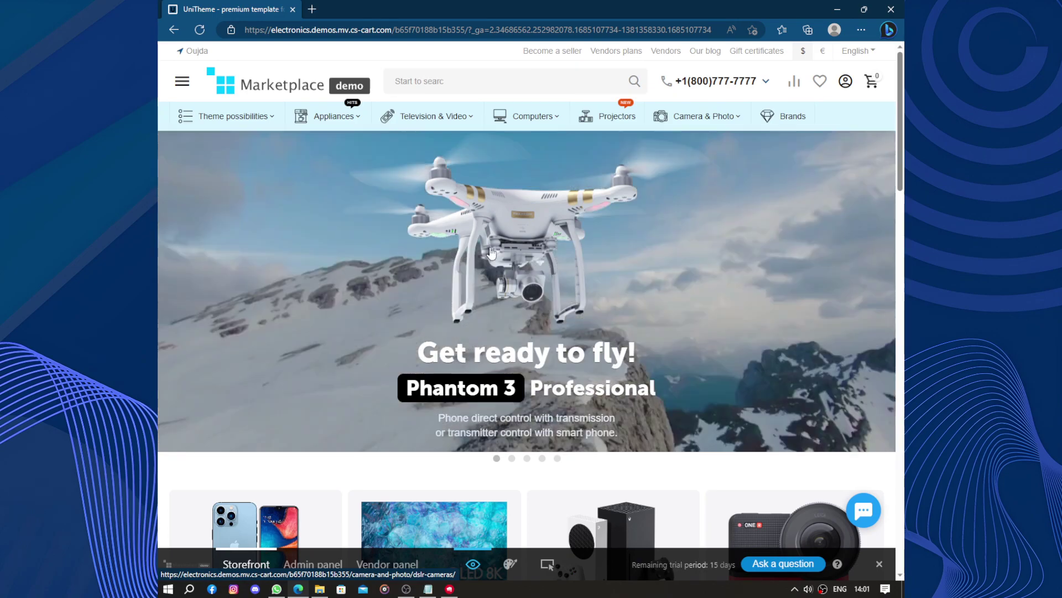
- Examine the demo storefront's home page down to the nearby shops and promotional banners, and return to its home page
{"action": "scroll", "coordinate": [504, 253], "scroll_direction": "down", "scroll_amount": 15}
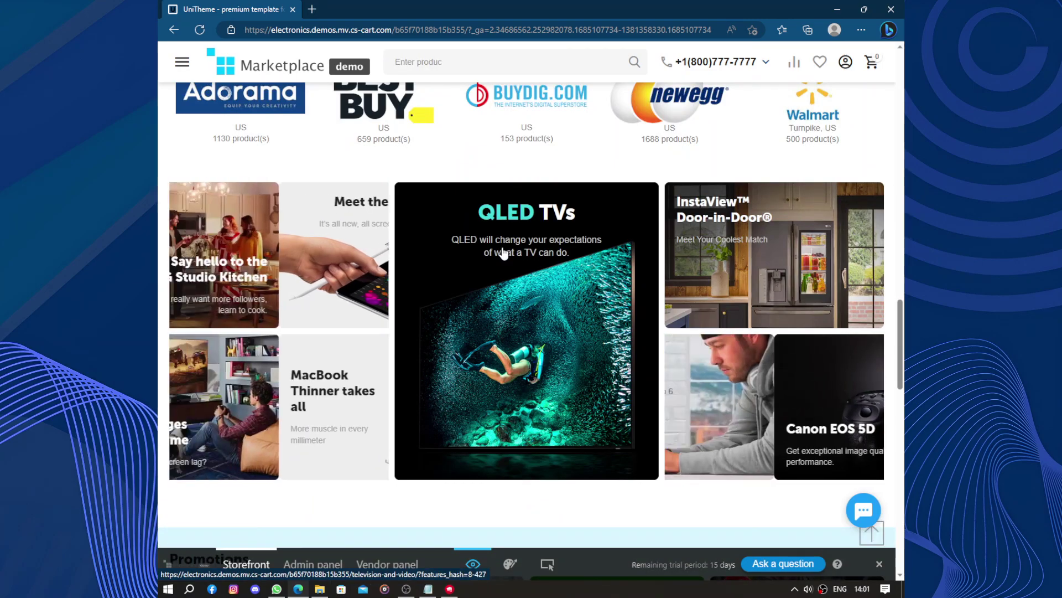
{"action": "scroll", "coordinate": [503, 253], "scroll_direction": "up", "scroll_amount": 2}
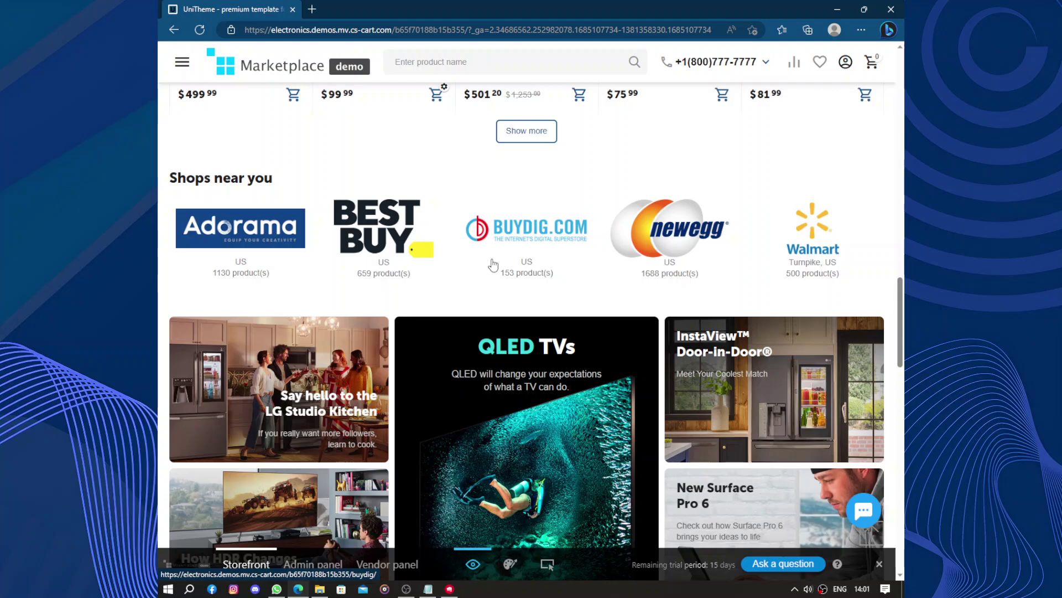
{"action": "scroll", "coordinate": [493, 266], "scroll_direction": "up", "scroll_amount": 15}
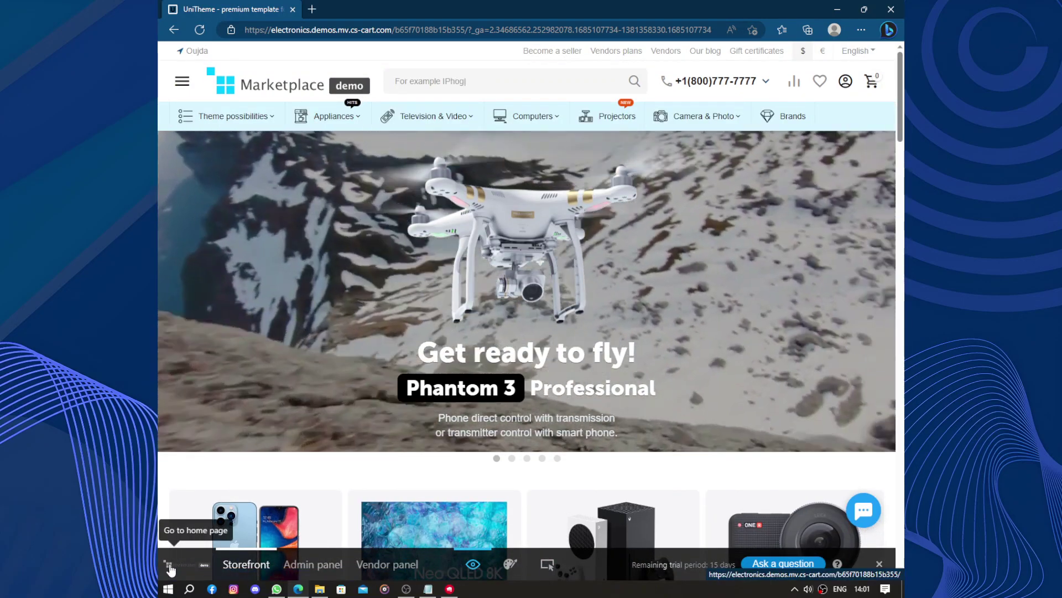
{"action": "left_click", "coordinate": [169, 565]}
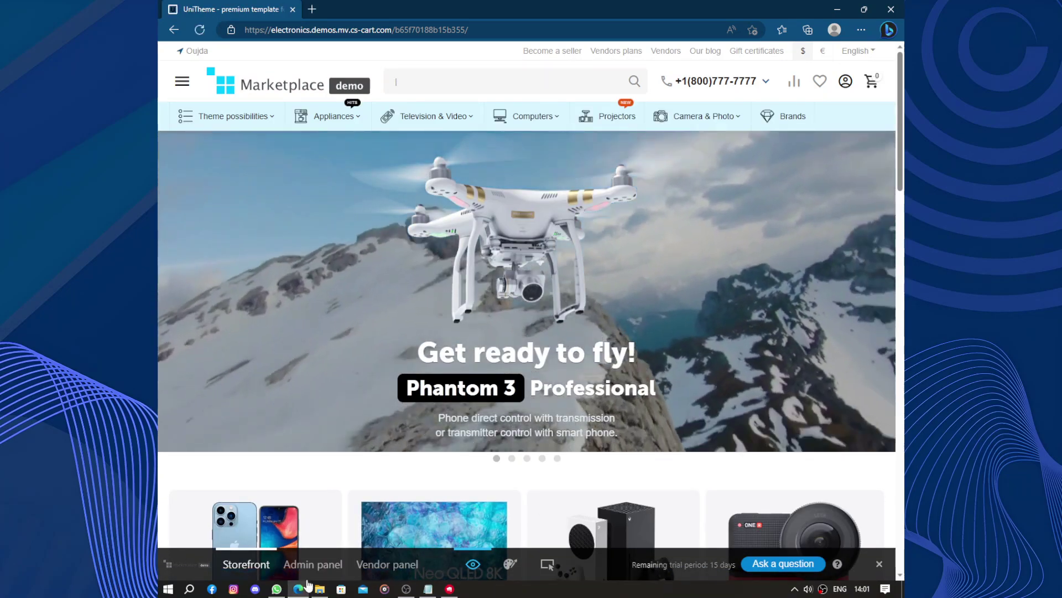
- Open the demo's administration area and examine the dashboard's sales, orders, vendors and activity analytics
{"action": "left_click", "coordinate": [323, 566]}
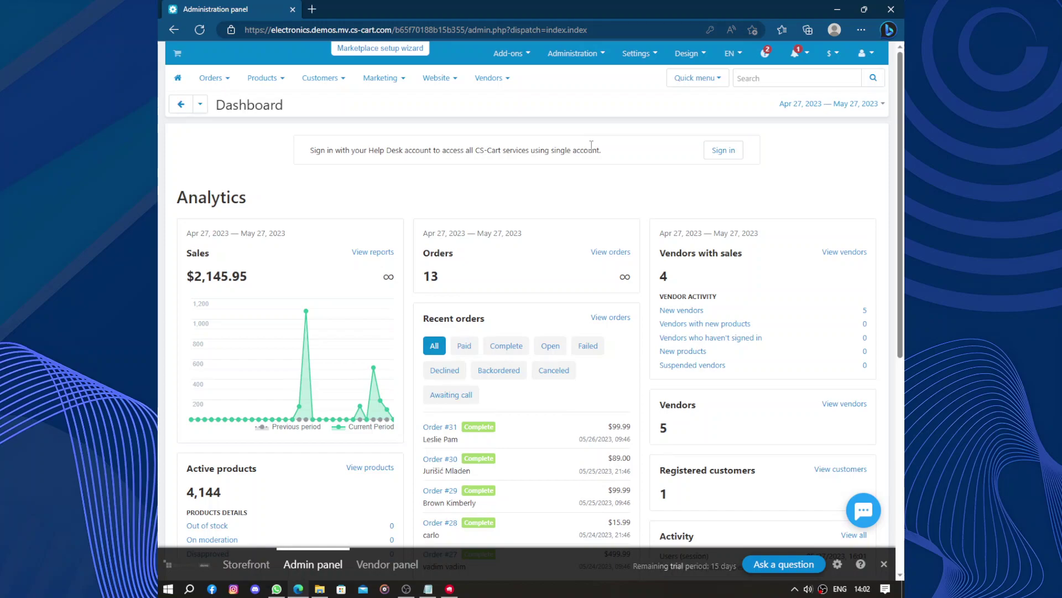
{"action": "scroll", "coordinate": [727, 230], "scroll_direction": "down", "scroll_amount": 7}
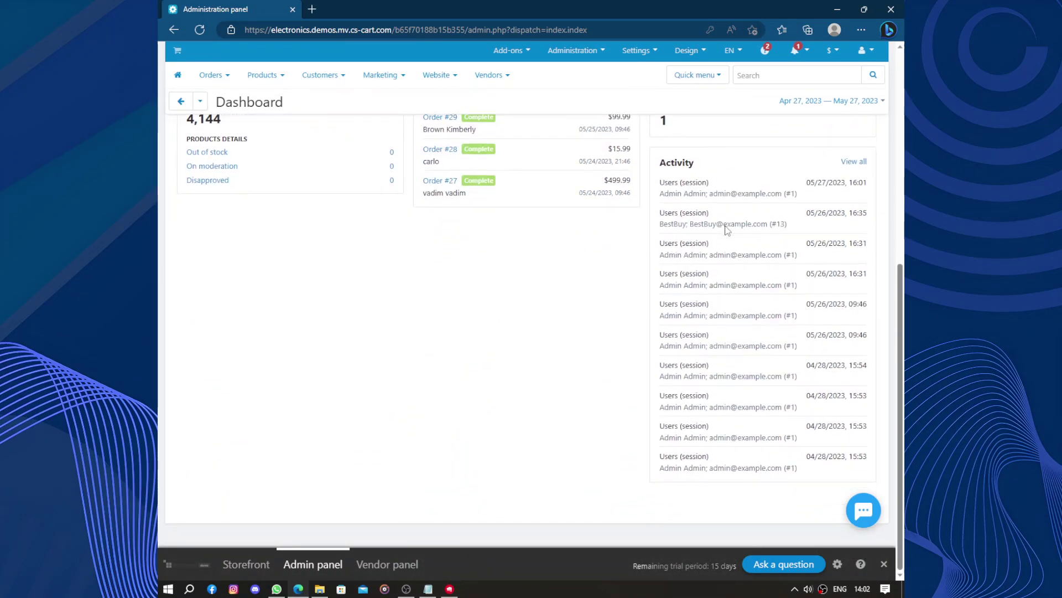
{"action": "scroll", "coordinate": [726, 230], "scroll_direction": "up", "scroll_amount": 7}
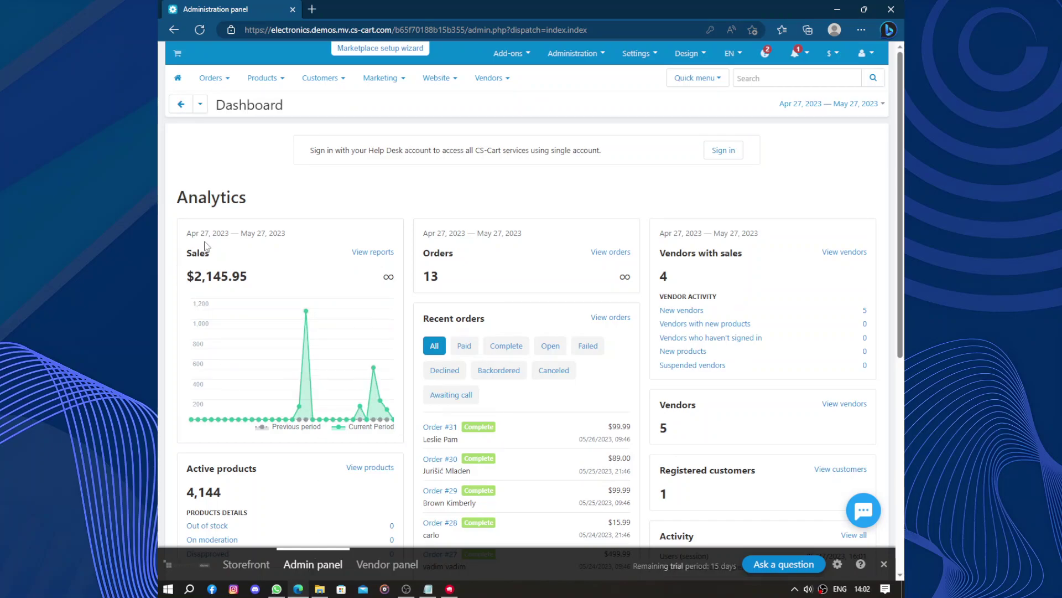
{"action": "scroll", "coordinate": [441, 244], "scroll_direction": "down", "scroll_amount": 7}
{"action": "scroll", "coordinate": [441, 244], "scroll_direction": "up", "scroll_amount": 7}
{"action": "scroll", "coordinate": [303, 268], "scroll_direction": "down", "scroll_amount": 4}
{"action": "scroll", "coordinate": [303, 268], "scroll_direction": "up", "scroll_amount": 4}
- Review the dashboard's recently viewed pages, its store management sections, quick shortcuts, add-ons and administration options
{"action": "left_click", "coordinate": [201, 105]}
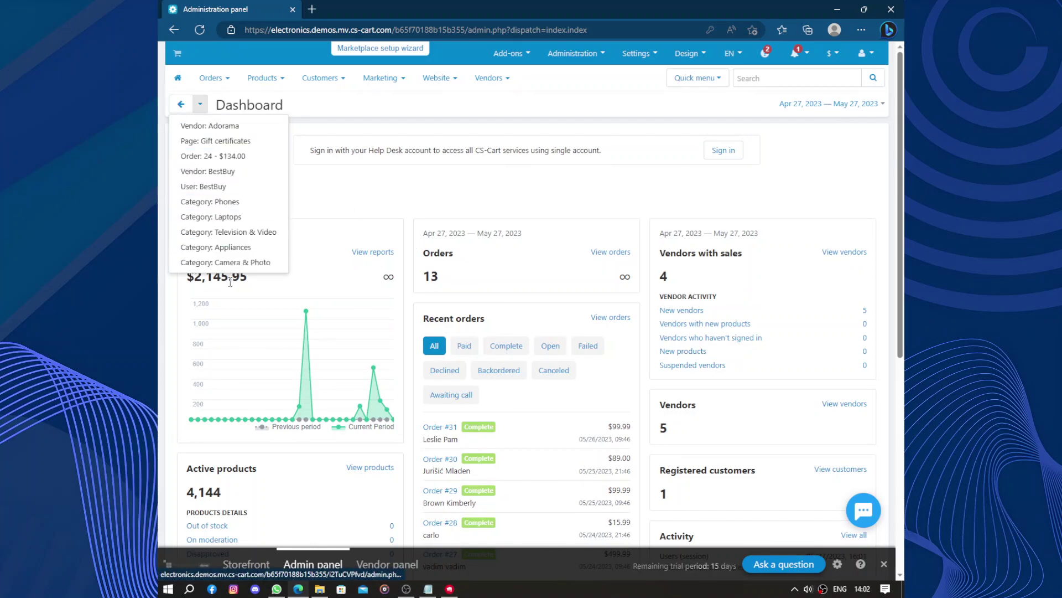
{"action": "left_click", "coordinate": [308, 208]}
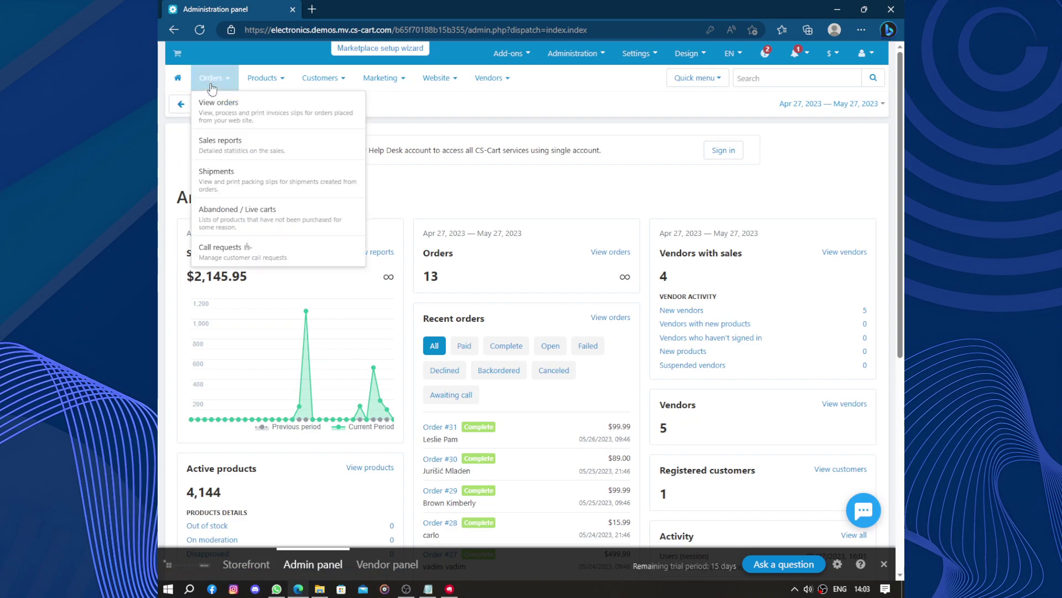
{"action": "mouse_move", "coordinate": [273, 83]}
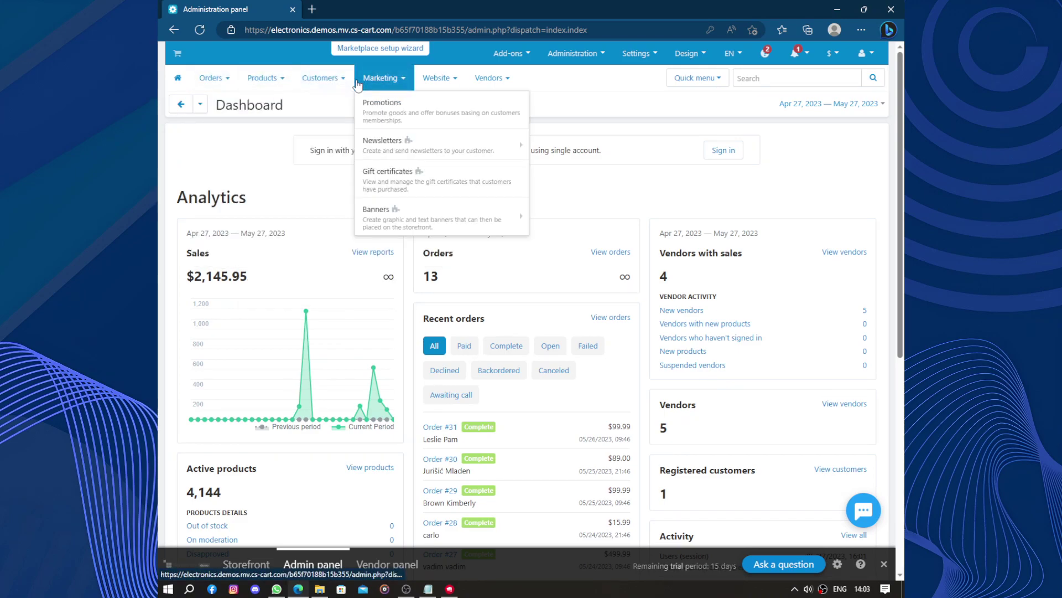
{"action": "mouse_move", "coordinate": [441, 86]}
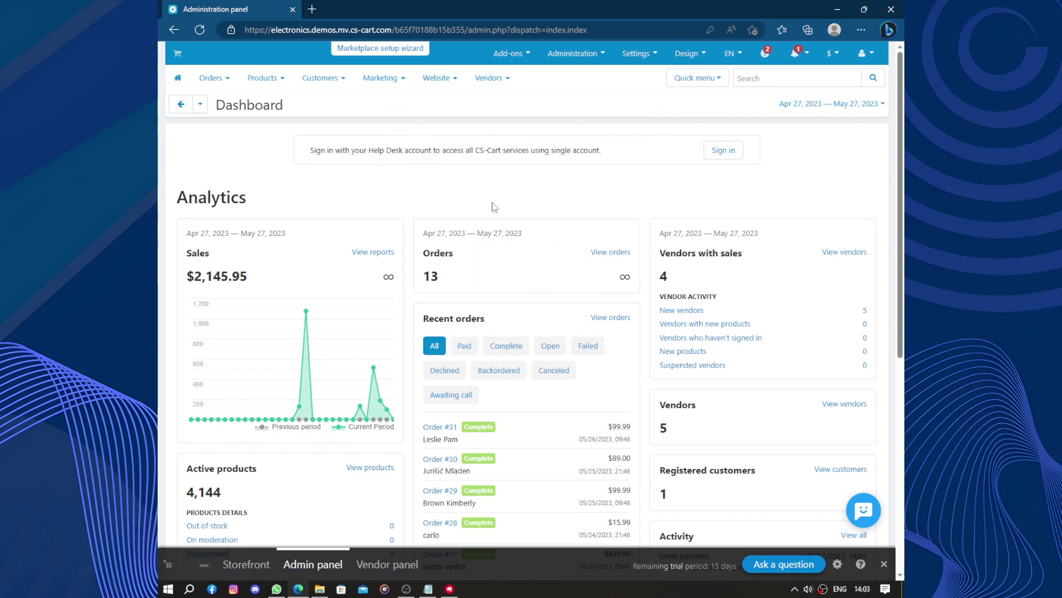
{"action": "left_click", "coordinate": [723, 76]}
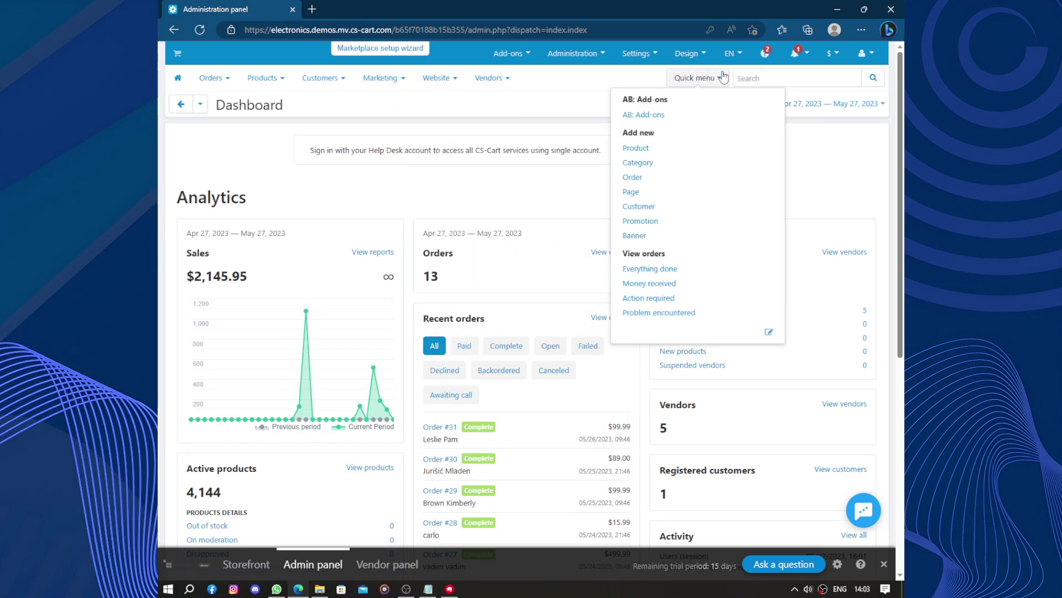
{"action": "mouse_move", "coordinate": [522, 57]}
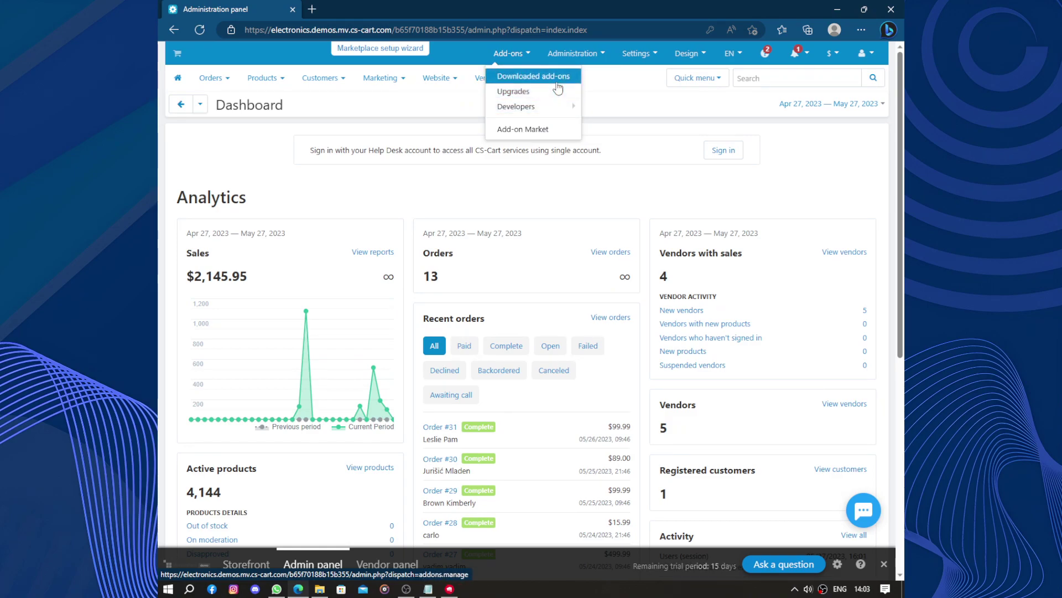
{"action": "mouse_move", "coordinate": [581, 59]}
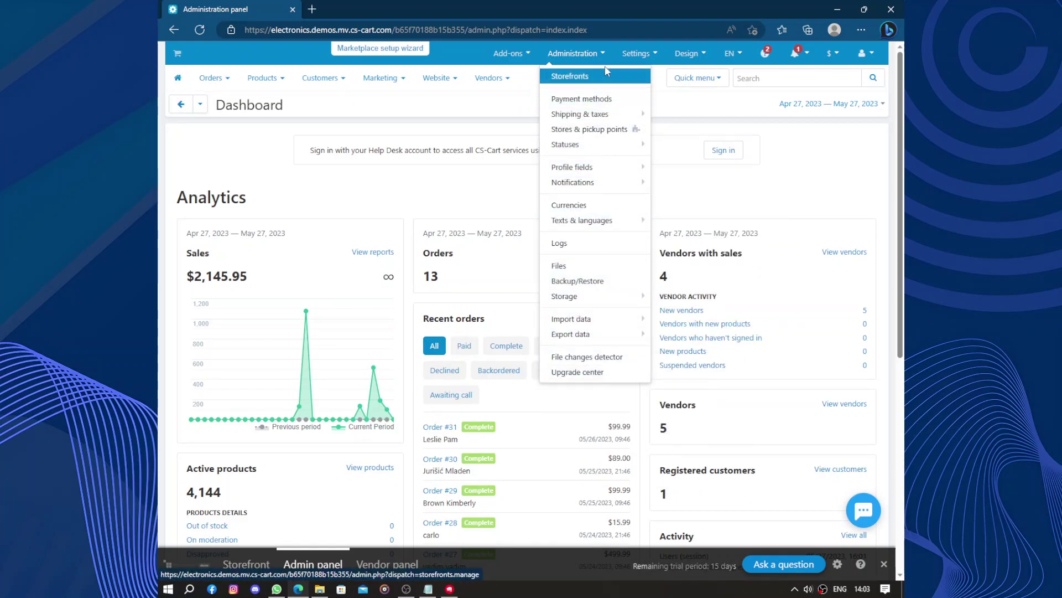
- Set the administrator elements per page to 100 in the Appearance settings and save the change
{"action": "mouse_move", "coordinate": [646, 66]}
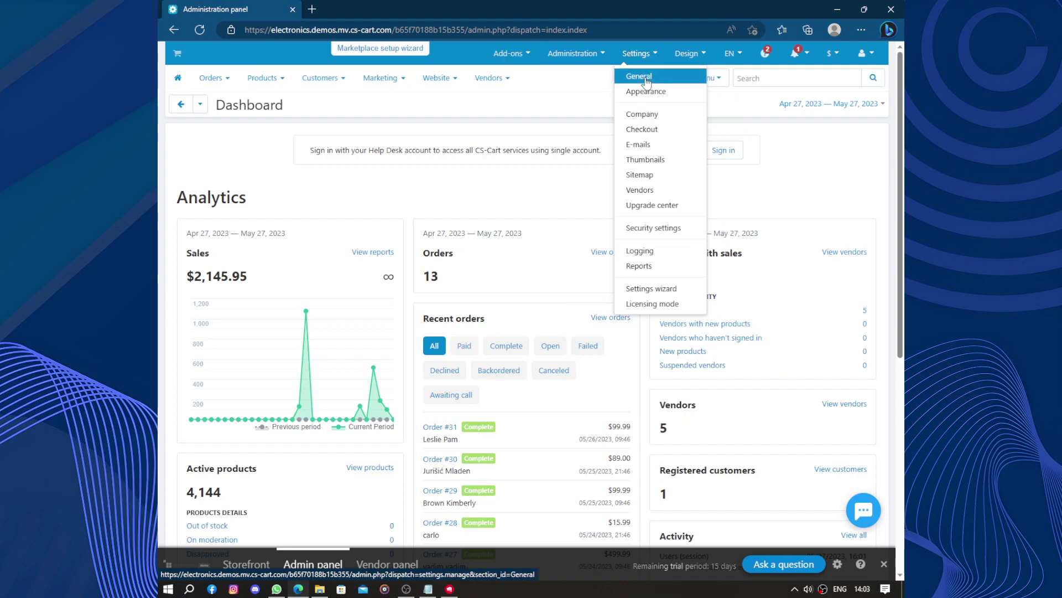
{"action": "left_click", "coordinate": [649, 94]}
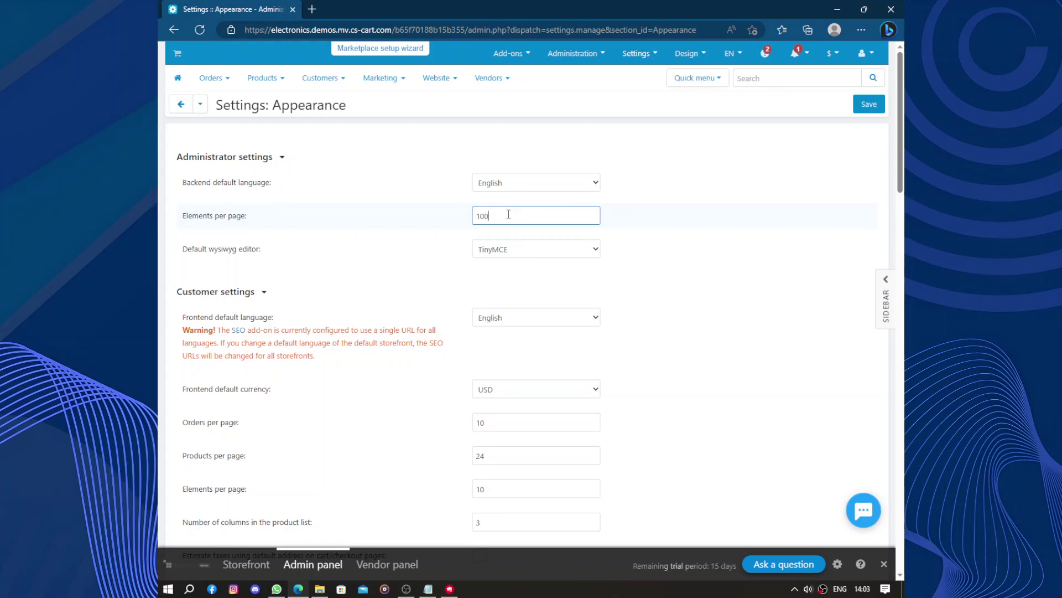
{"action": "left_click", "coordinate": [865, 107]}
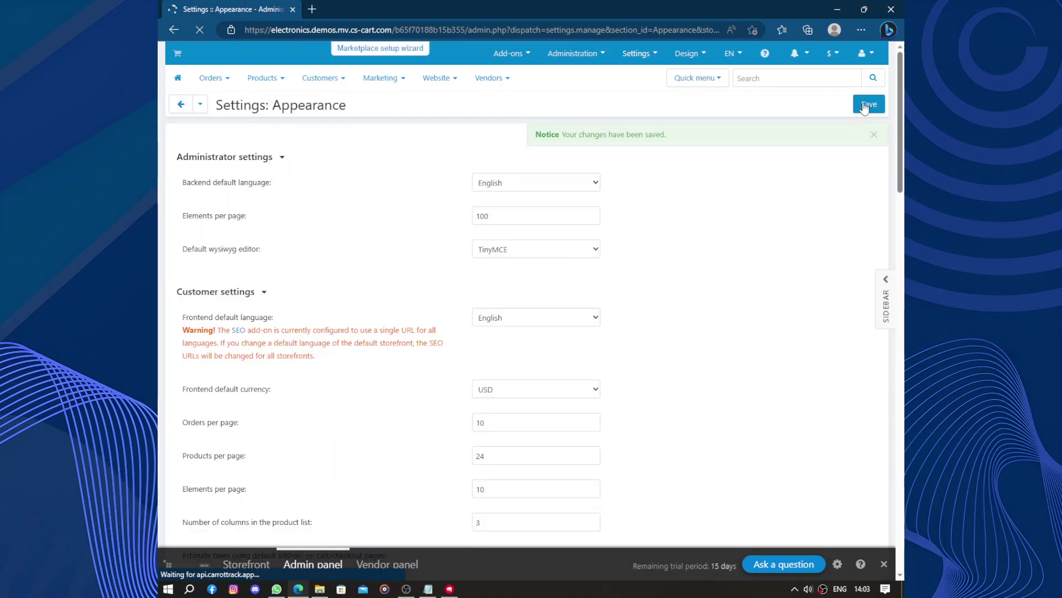
- Examine the storefront's home page from its categories to the footer, including the Computers subcategories
{"action": "left_click", "coordinate": [242, 563]}
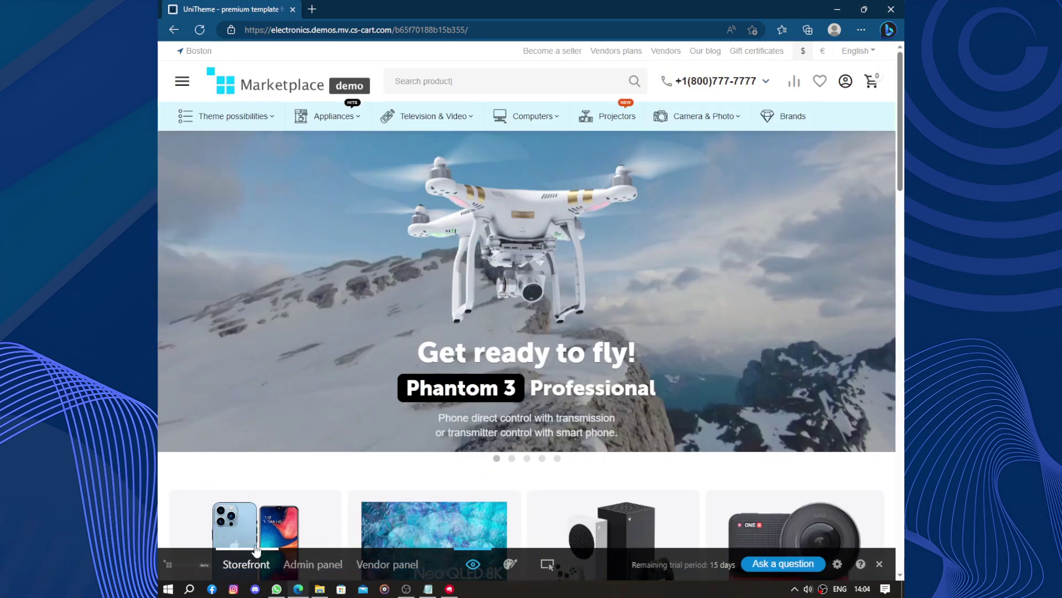
{"action": "scroll", "coordinate": [744, 326], "scroll_direction": "down", "scroll_amount": 7}
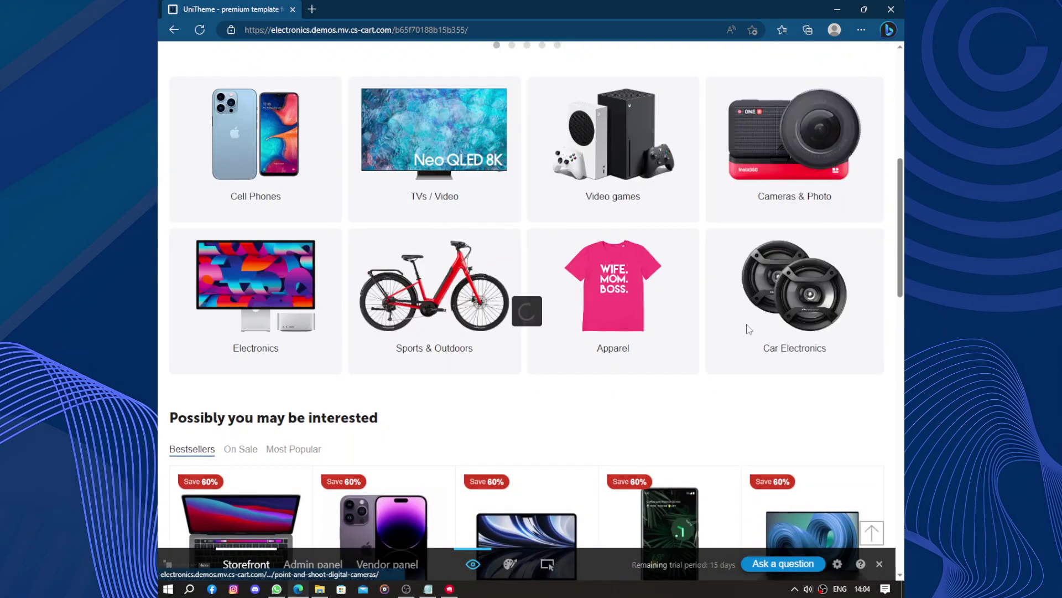
{"action": "scroll", "coordinate": [748, 331], "scroll_direction": "up", "scroll_amount": 5}
{"action": "scroll", "coordinate": [749, 330], "scroll_direction": "down", "scroll_amount": 15}
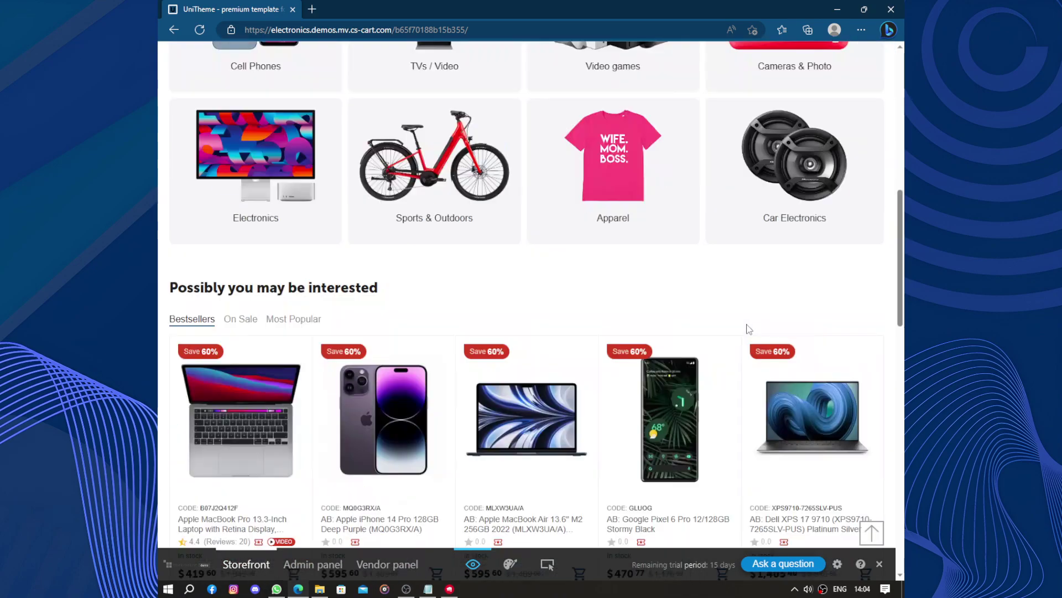
{"action": "scroll", "coordinate": [748, 331], "scroll_direction": "down", "scroll_amount": 7}
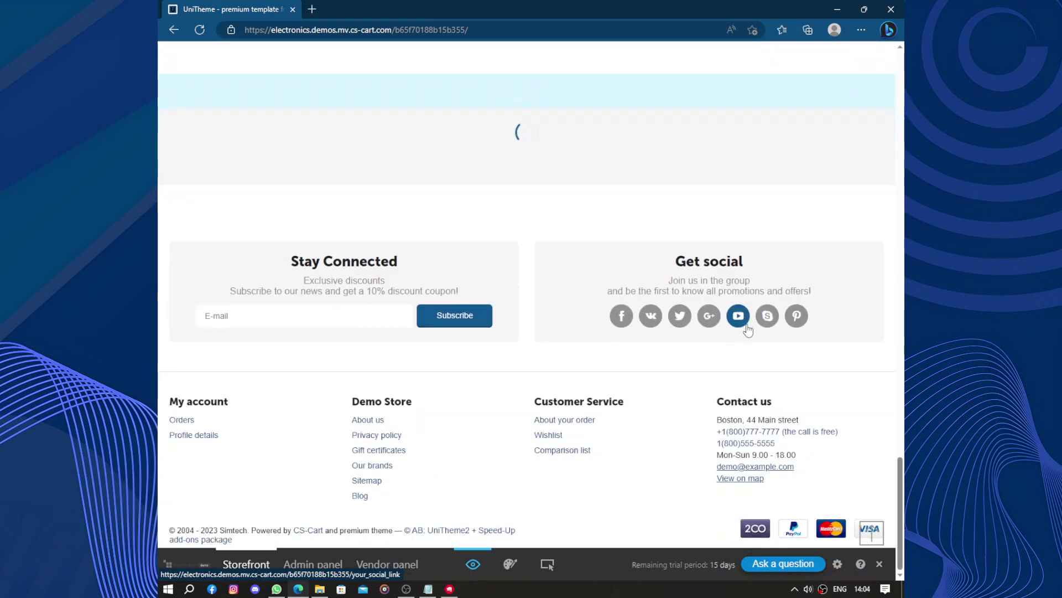
{"action": "scroll", "coordinate": [748, 330], "scroll_direction": "up", "scroll_amount": 6}
{"action": "scroll", "coordinate": [748, 330], "scroll_direction": "up", "scroll_amount": 2}
{"action": "scroll", "coordinate": [748, 330], "scroll_direction": "down", "scroll_amount": 8}
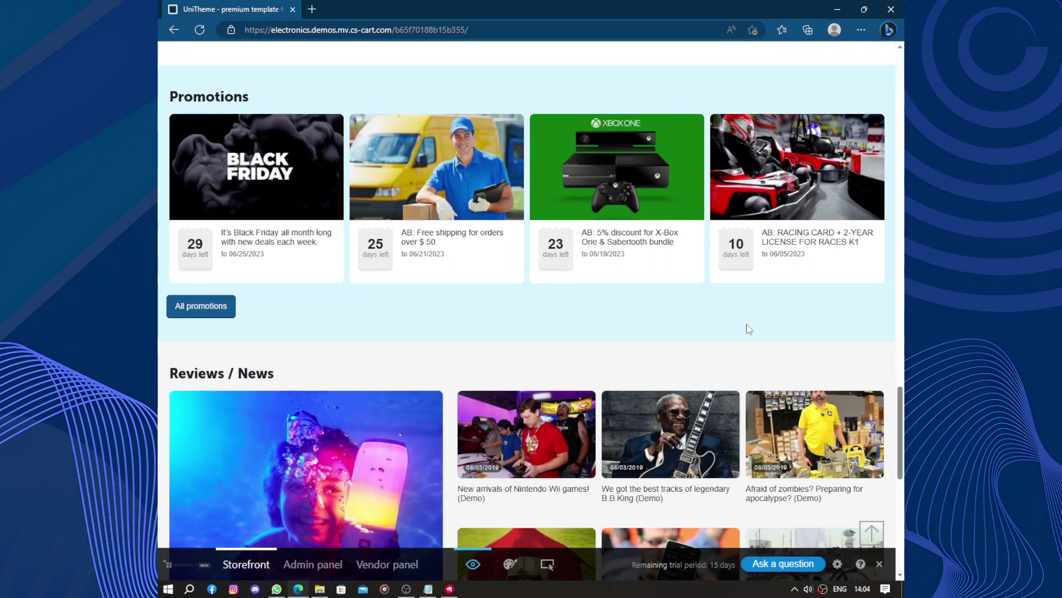
{"action": "scroll", "coordinate": [749, 329], "scroll_direction": "down", "scroll_amount": 5}
{"action": "scroll", "coordinate": [750, 329], "scroll_direction": "down", "scroll_amount": 3}
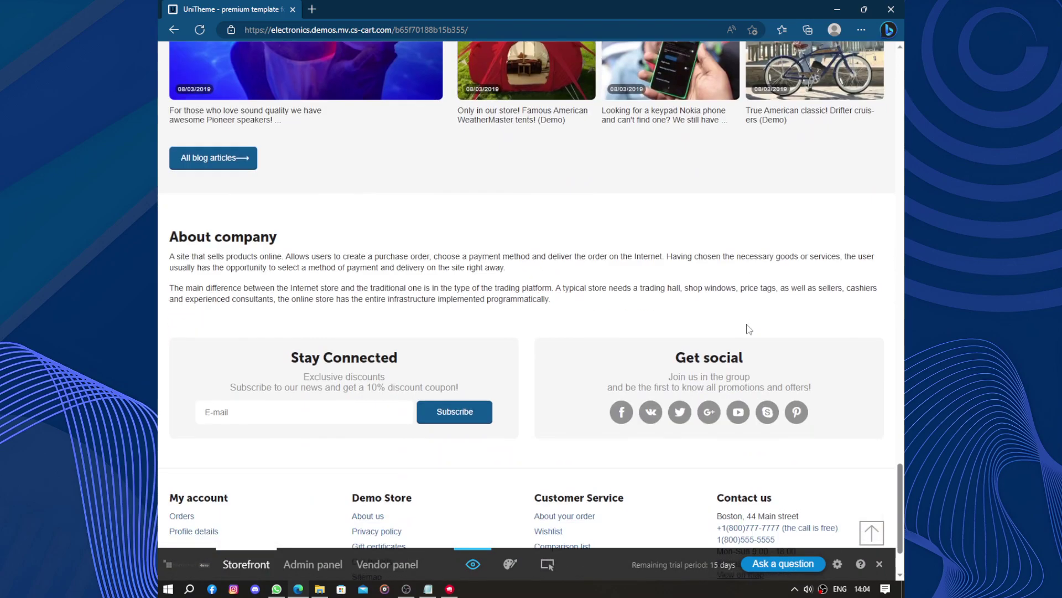
{"action": "scroll", "coordinate": [749, 329], "scroll_direction": "up", "scroll_amount": 20}
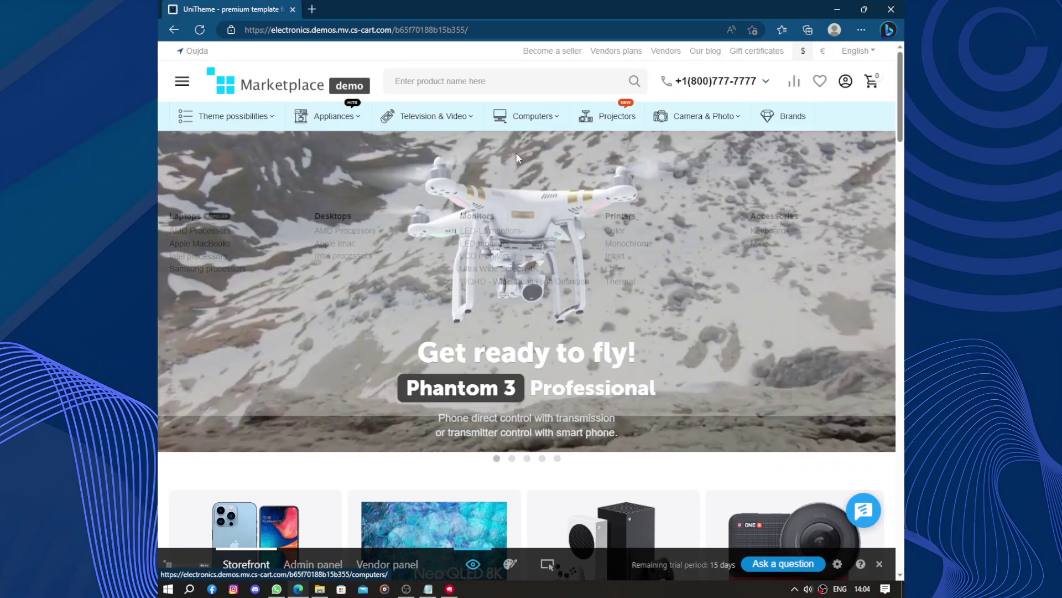
{"action": "mouse_move", "coordinate": [525, 116]}
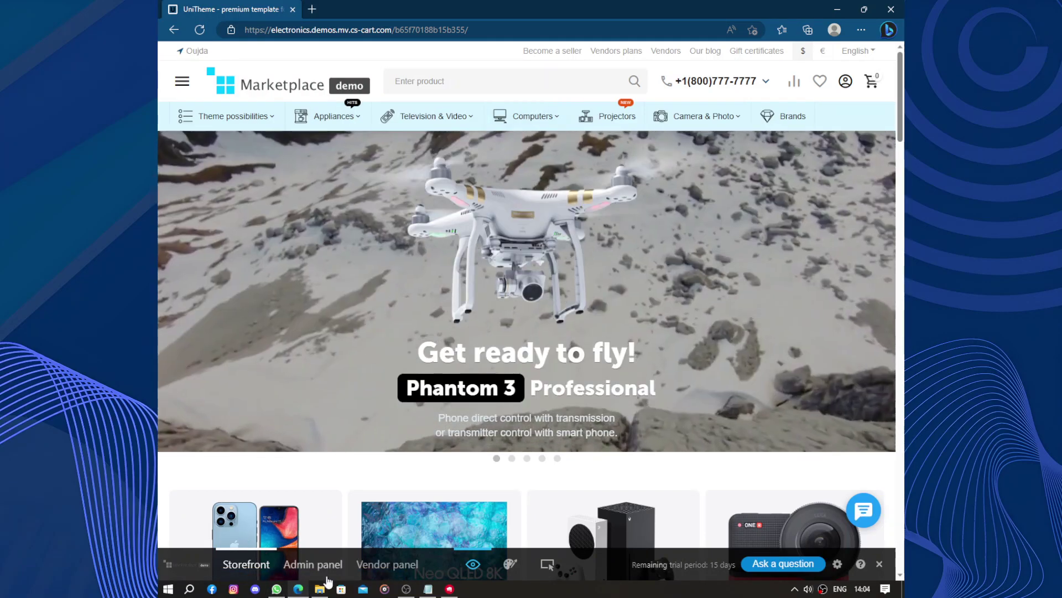
- Set the administrator elements per page to 10 in the administration area's Appearance settings and save the change
{"action": "left_click", "coordinate": [312, 564]}
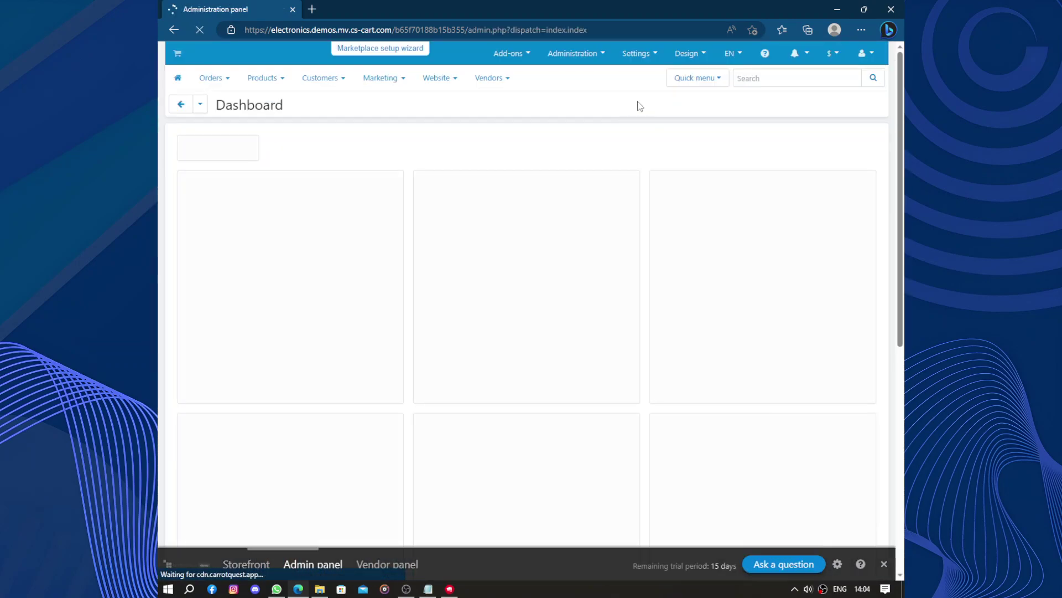
{"action": "mouse_move", "coordinate": [637, 53]}
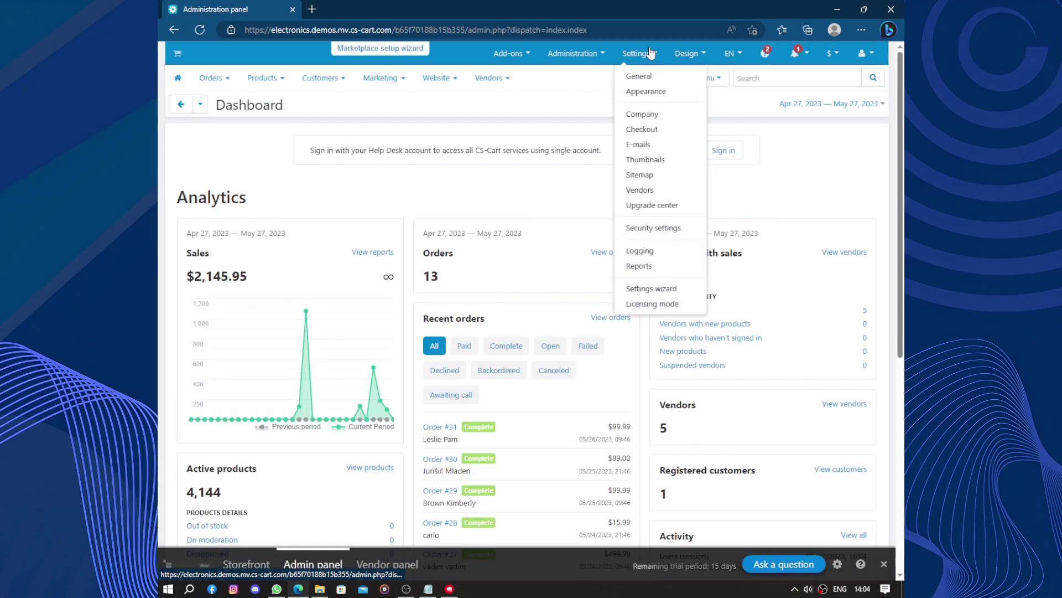
{"action": "left_click", "coordinate": [651, 92]}
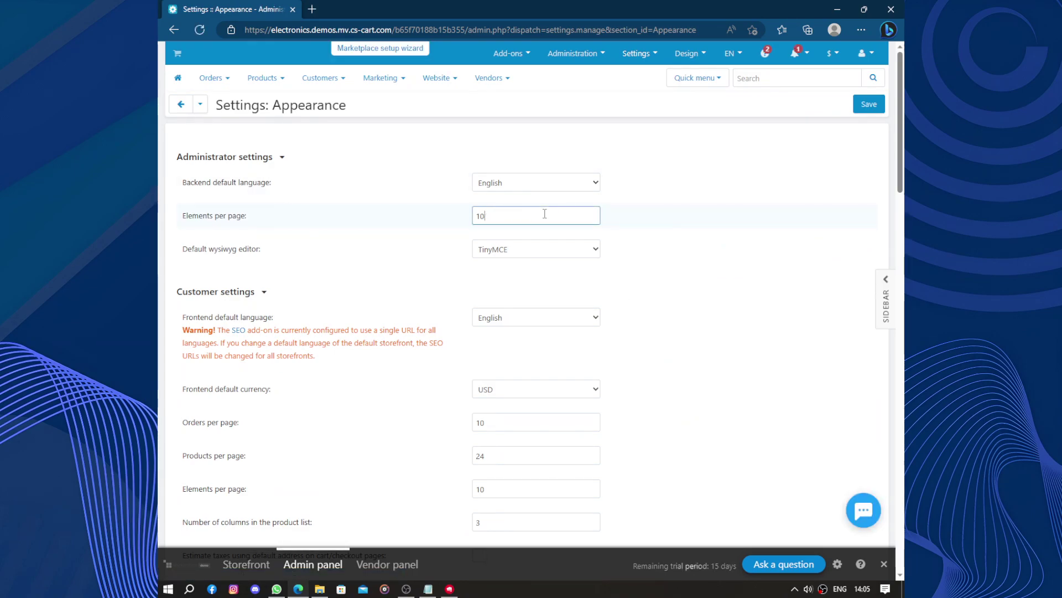
{"action": "left_click", "coordinate": [868, 104]}
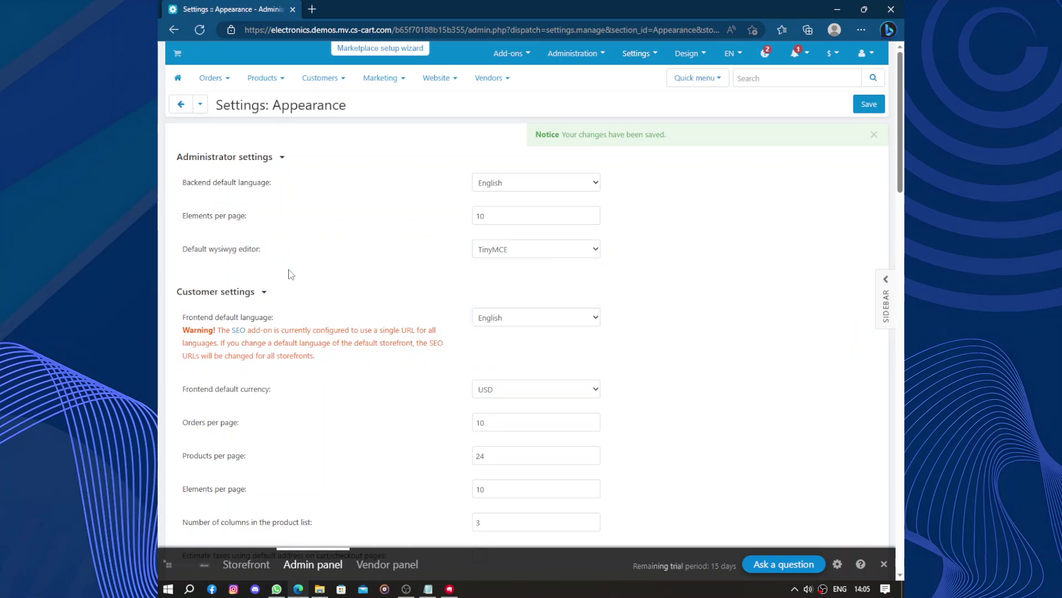
- Review the customer settings and common settings in the Appearance settings
{"action": "scroll", "coordinate": [413, 263], "scroll_direction": "down", "scroll_amount": 3}
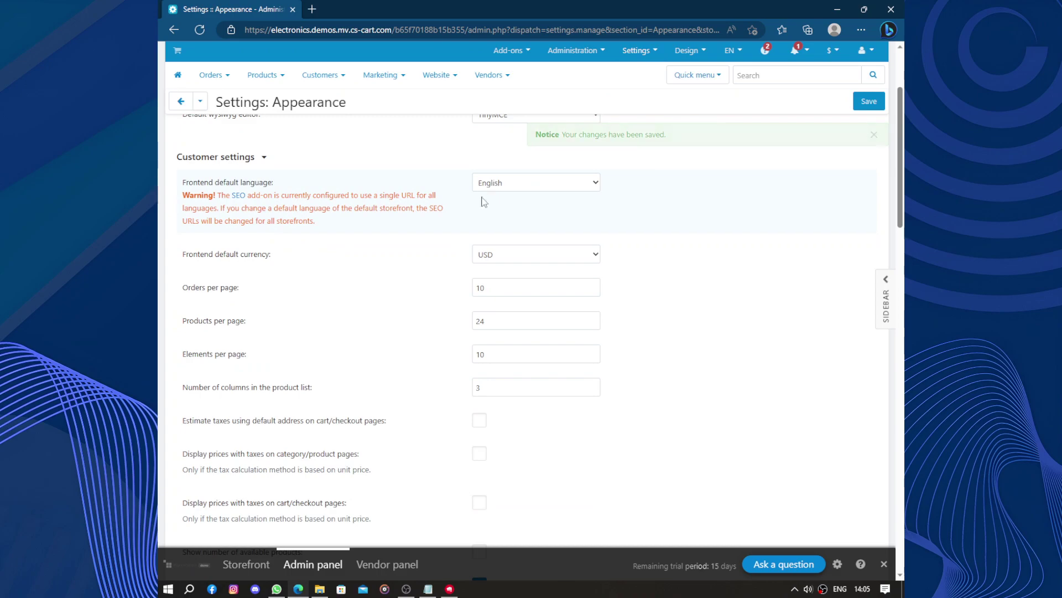
{"action": "scroll", "coordinate": [481, 201], "scroll_direction": "down", "scroll_amount": 15}
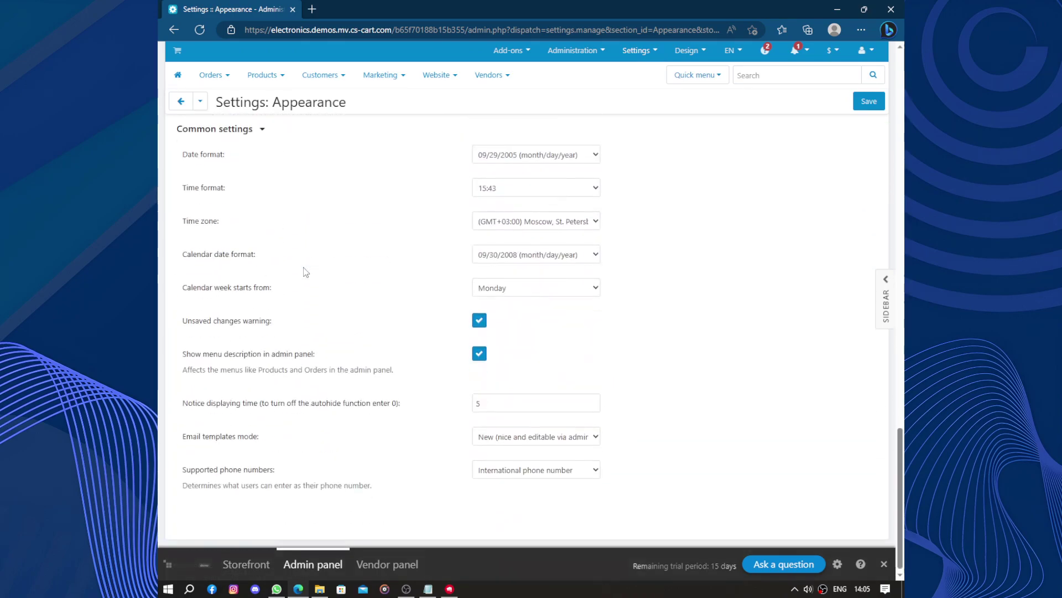
- Open the Themes page, set the UniTheme 2 Multivendor (Advanced) layout's style to Black and save the change
{"action": "scroll", "coordinate": [555, 270], "scroll_direction": "up", "scroll_amount": 15}
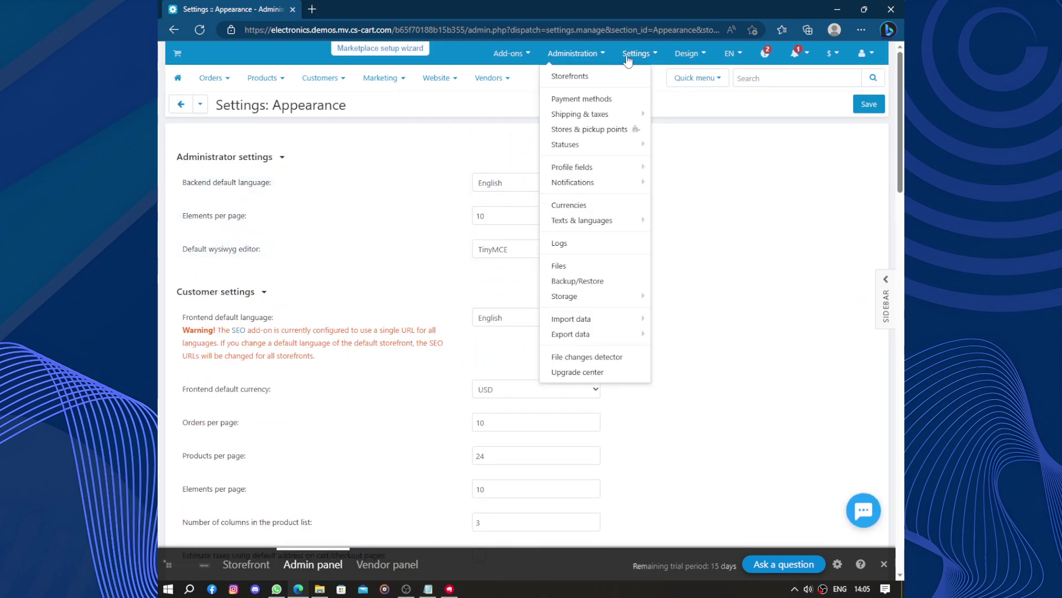
{"action": "mouse_move", "coordinate": [635, 60]}
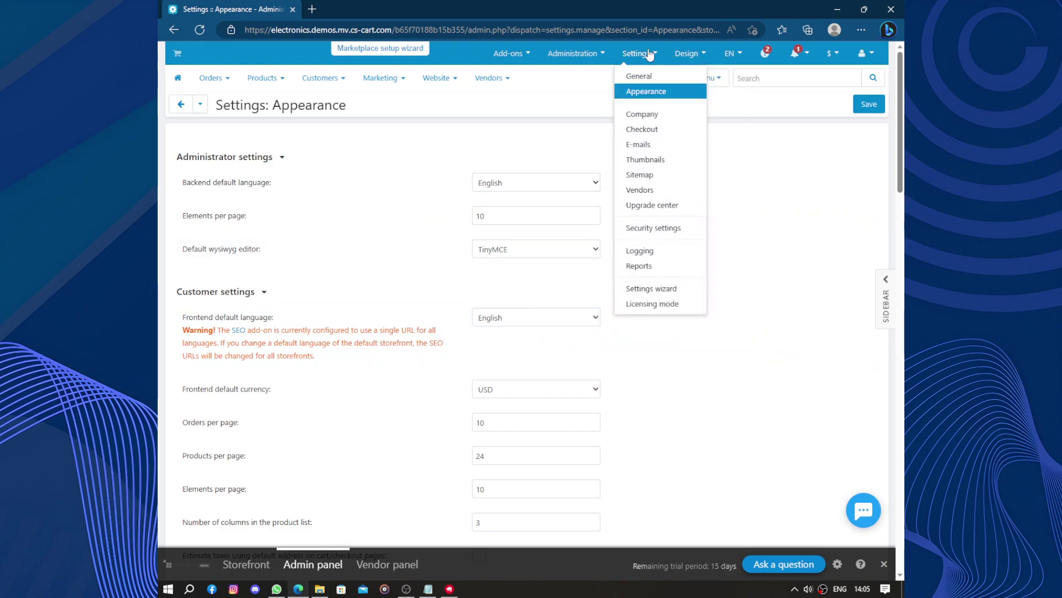
{"action": "mouse_move", "coordinate": [684, 51]}
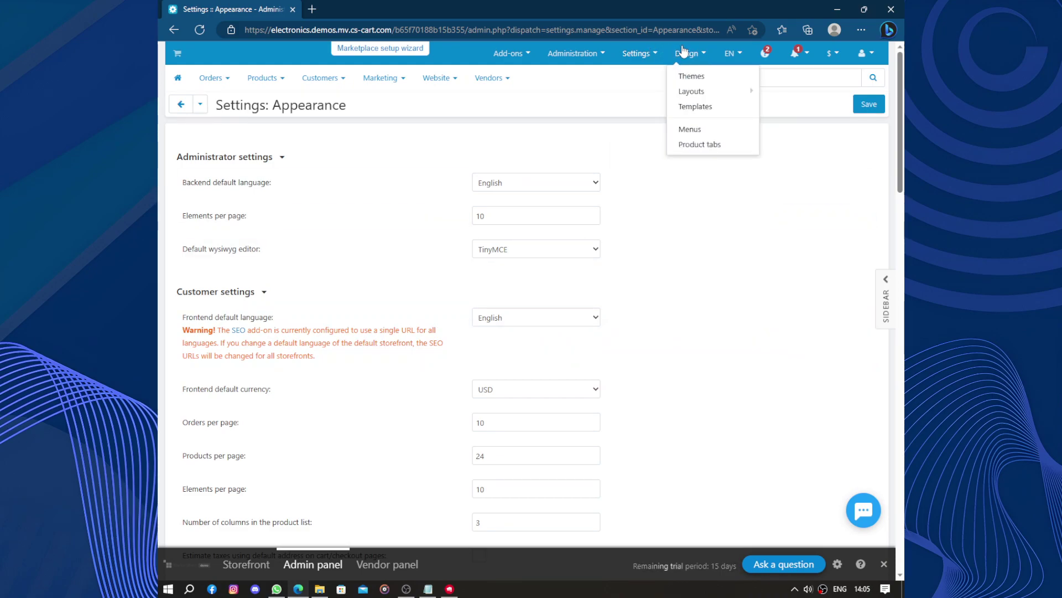
{"action": "left_click", "coordinate": [691, 78]}
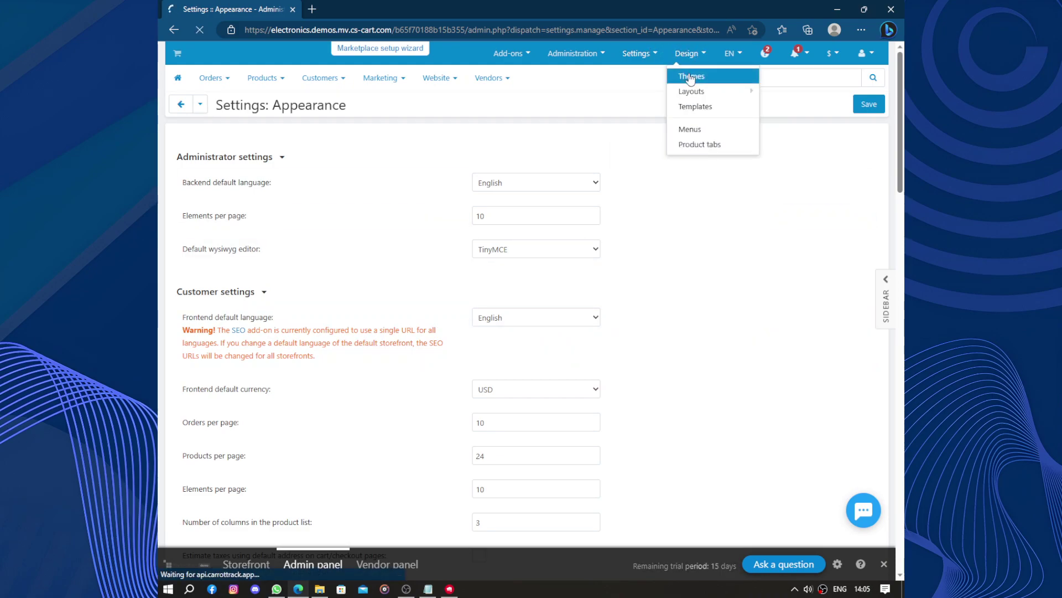
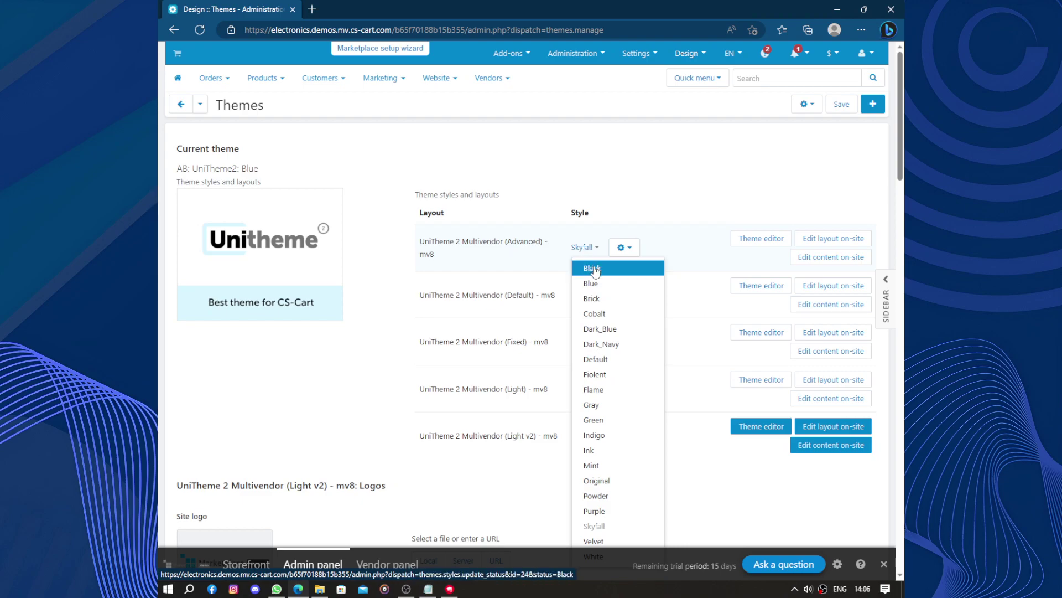
{"action": "left_click", "coordinate": [842, 104]}
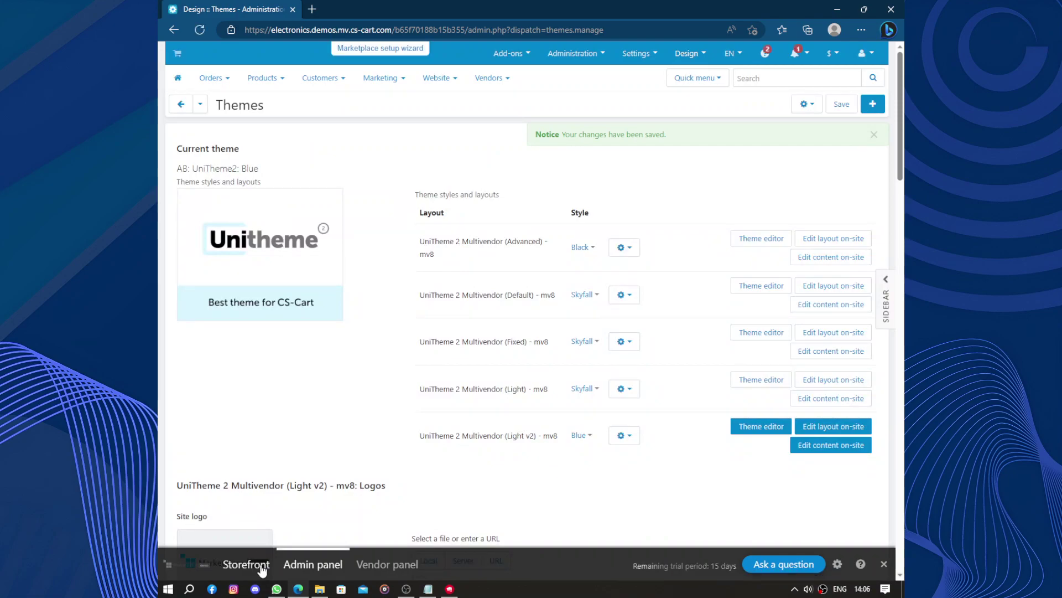
- Open the storefront in a separate browser tab, dismiss the location request and examine the home page
{"action": "right_click", "coordinate": [261, 566]}
{"action": "left_click", "coordinate": [311, 238]}
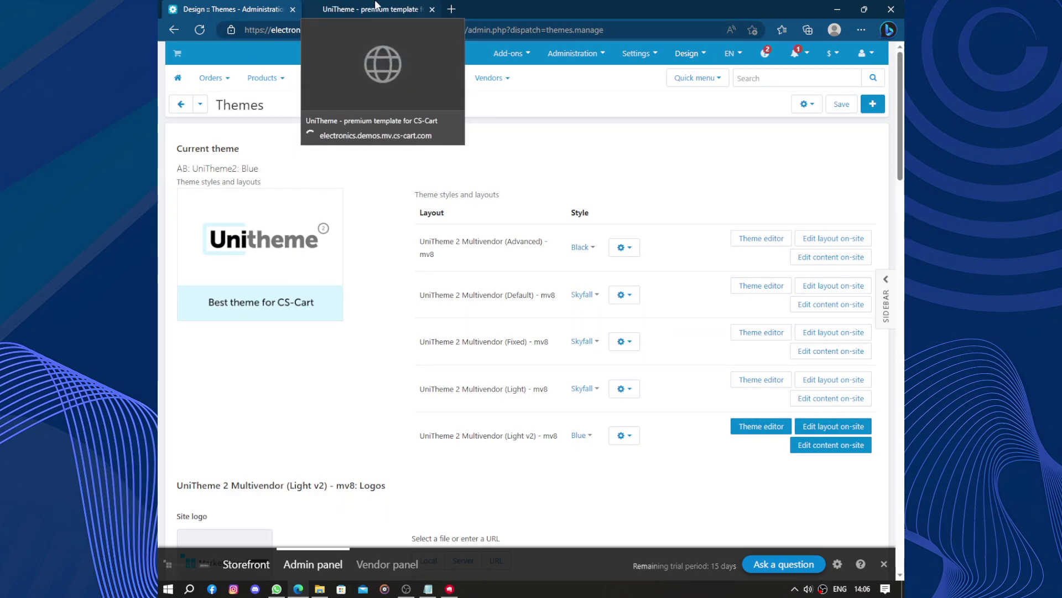
{"action": "left_click", "coordinate": [375, 6]}
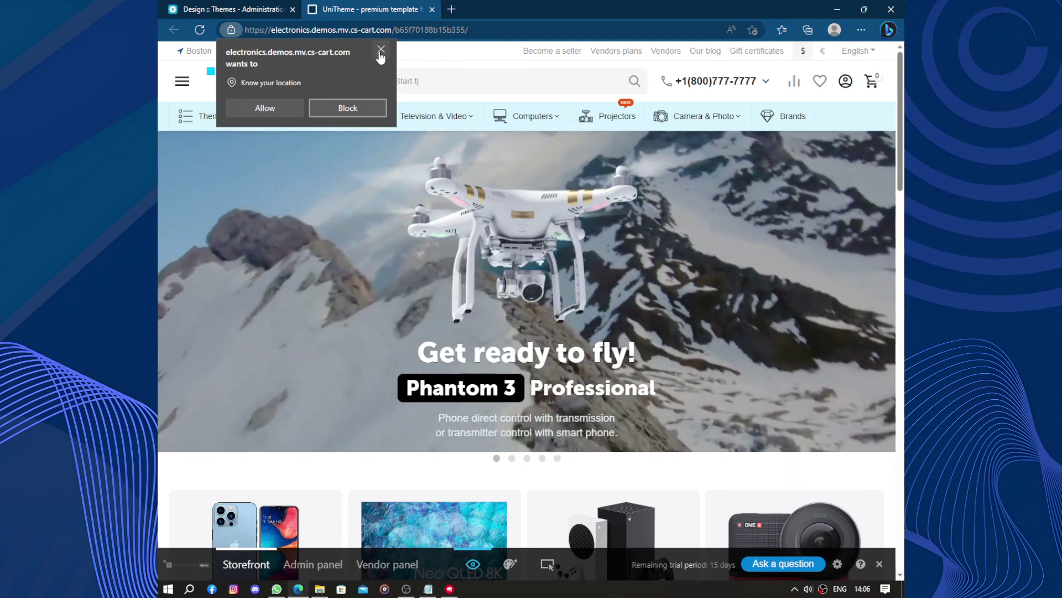
{"action": "left_click", "coordinate": [381, 51]}
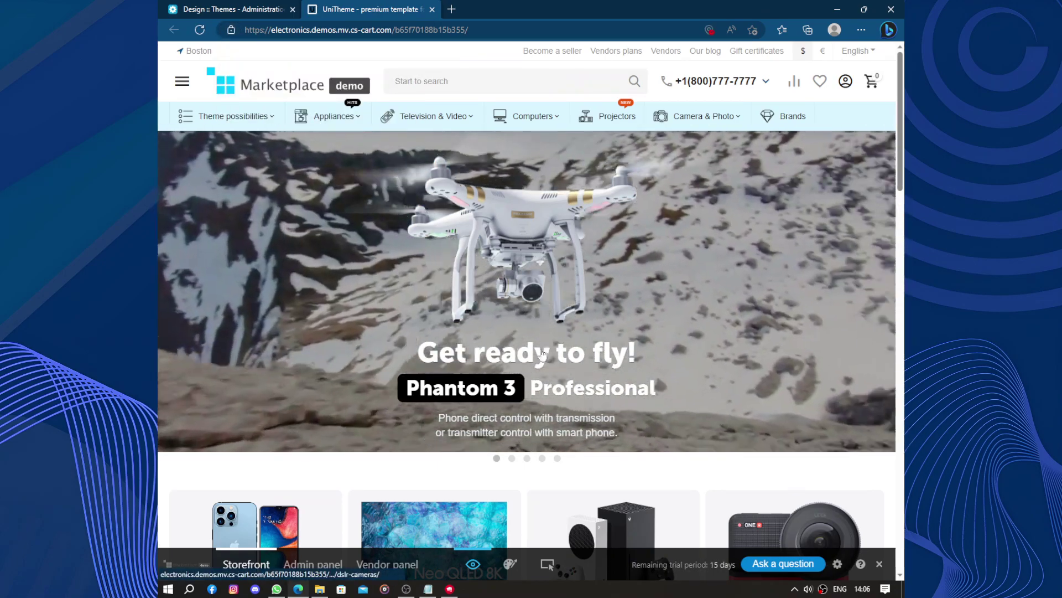
{"action": "scroll", "coordinate": [544, 351], "scroll_direction": "down", "scroll_amount": 7}
{"action": "scroll", "coordinate": [508, 349], "scroll_direction": "up", "scroll_amount": 7}
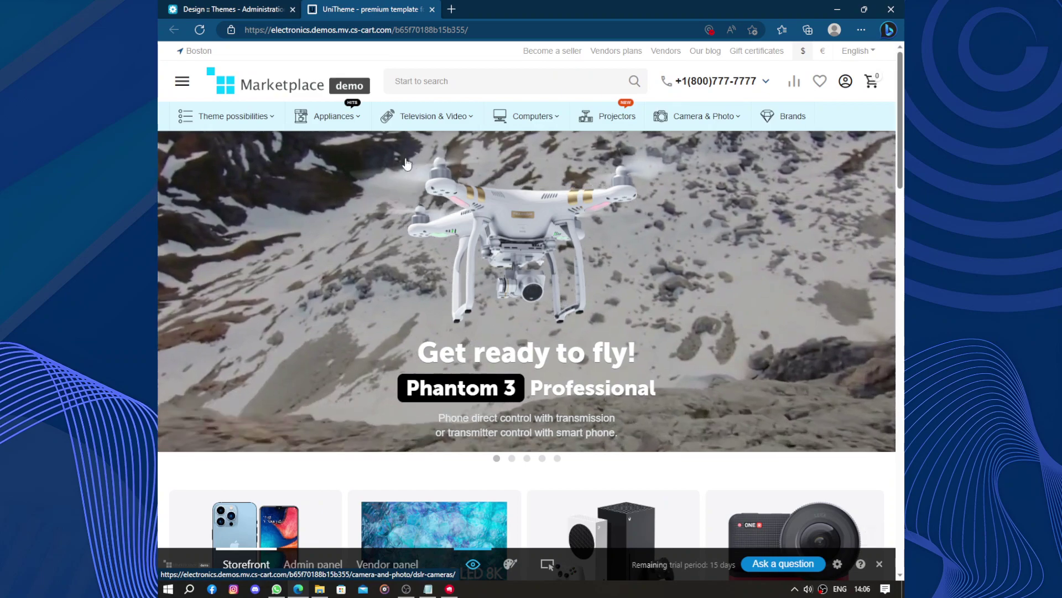
- Return to the Themes page, preview and activate the Responsive theme's Black style, and save the change
{"action": "key", "text": "ctrl+Tab"}
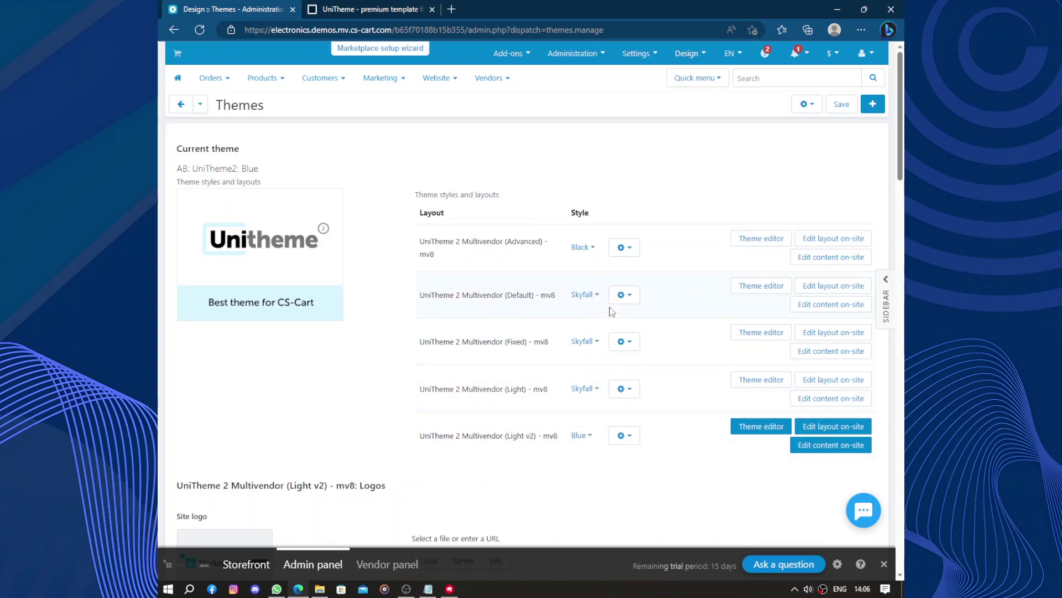
{"action": "scroll", "coordinate": [611, 311], "scroll_direction": "down", "scroll_amount": 10}
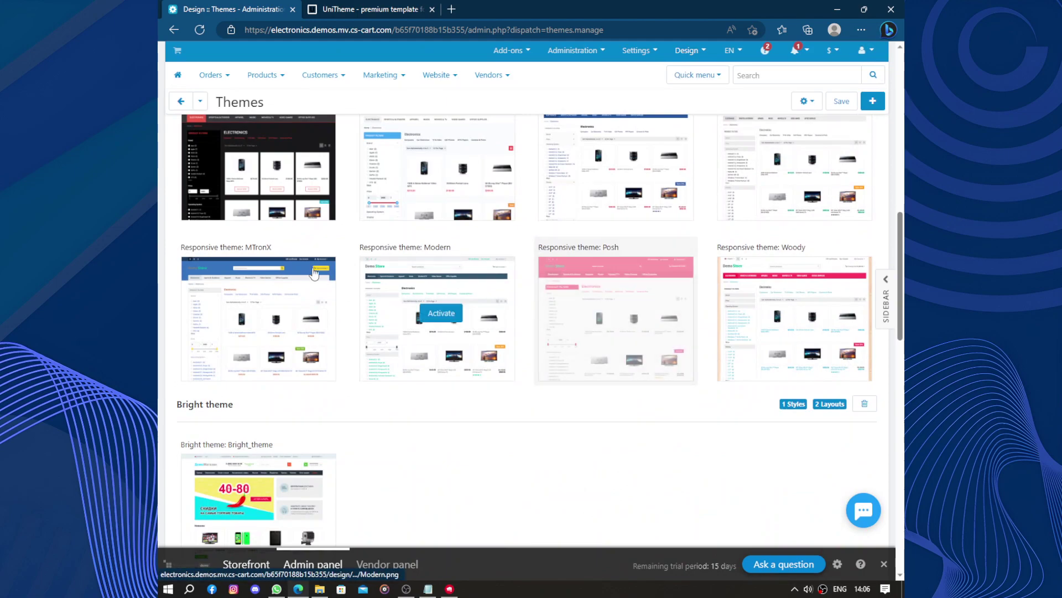
{"action": "left_click", "coordinate": [255, 163]}
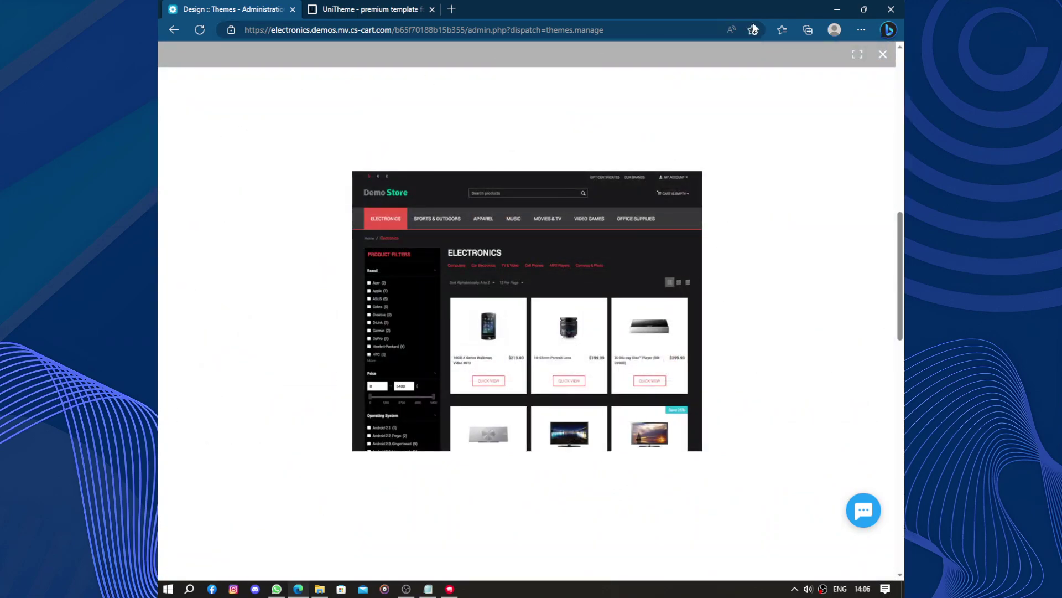
{"action": "left_click", "coordinate": [883, 54]}
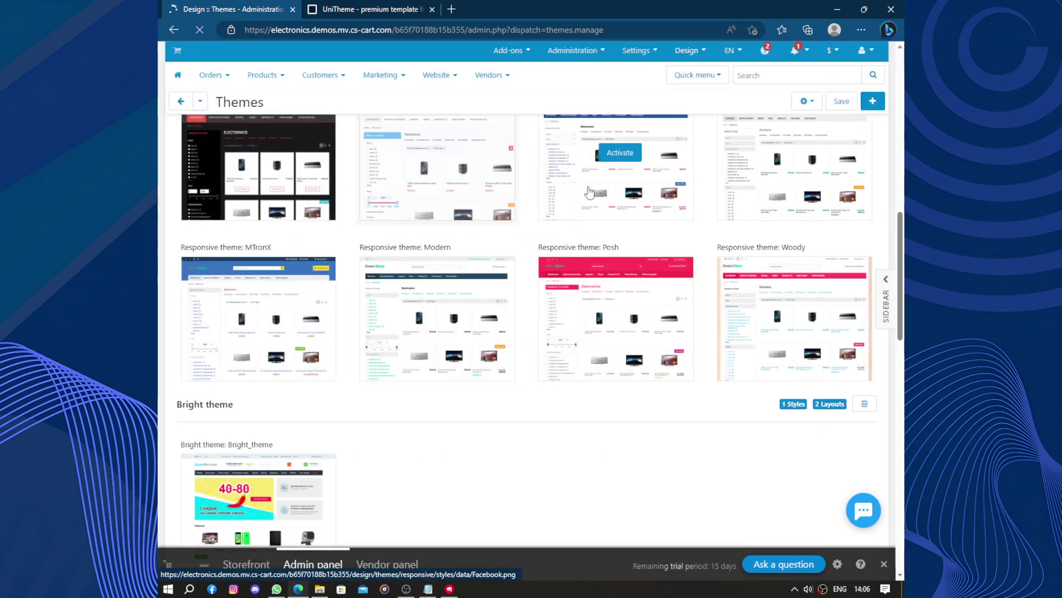
{"action": "scroll", "coordinate": [586, 191], "scroll_direction": "down", "scroll_amount": 1}
{"action": "scroll", "coordinate": [602, 194], "scroll_direction": "down", "scroll_amount": 15}
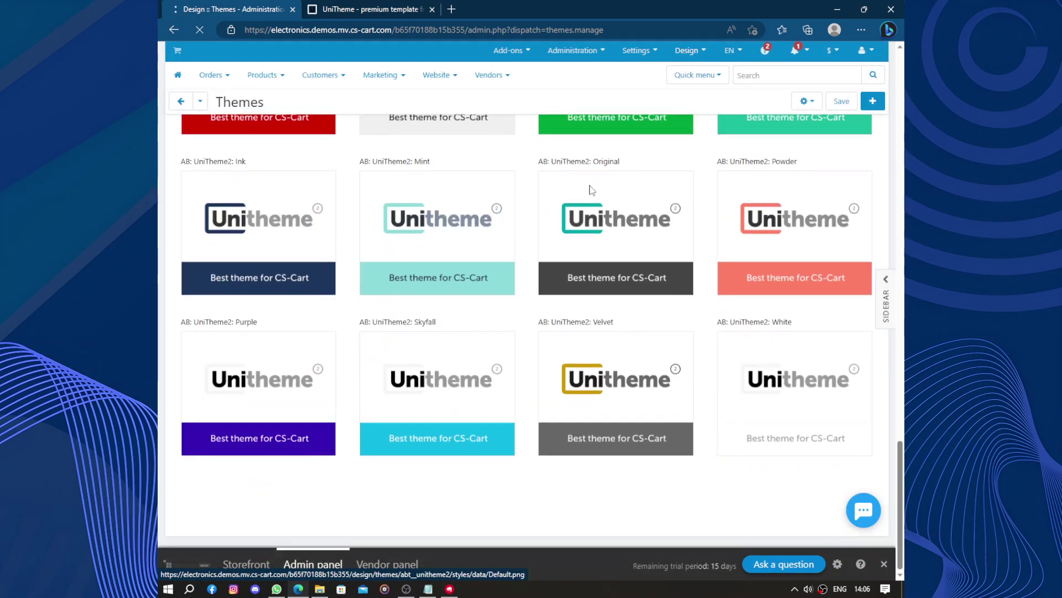
{"action": "scroll", "coordinate": [592, 190], "scroll_direction": "up", "scroll_amount": 20}
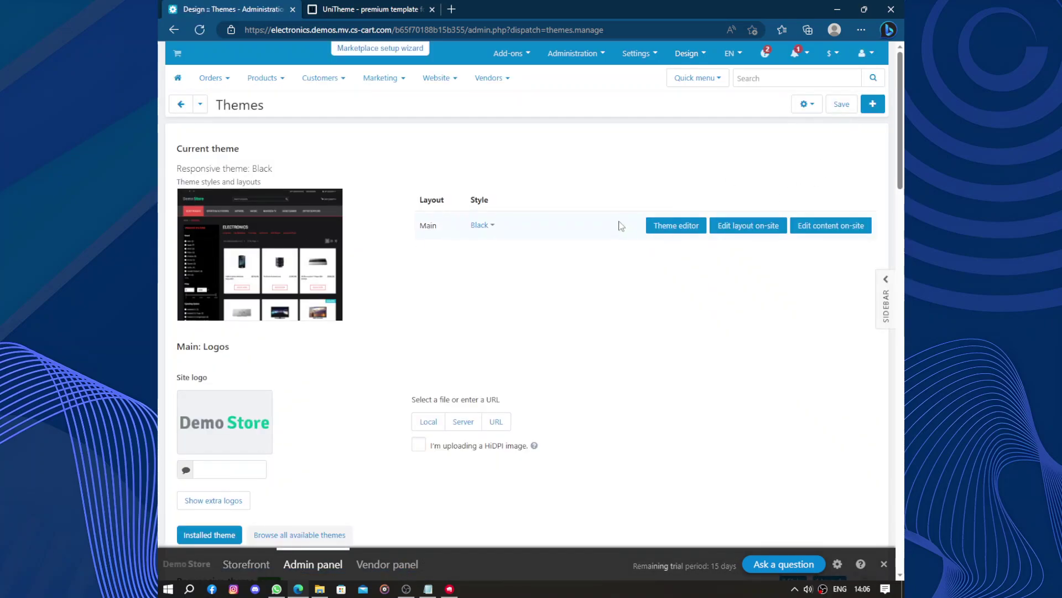
{"action": "scroll", "coordinate": [620, 224], "scroll_direction": "down", "scroll_amount": 8}
{"action": "scroll", "coordinate": [620, 224], "scroll_direction": "up", "scroll_amount": 10}
{"action": "left_click", "coordinate": [839, 104]}
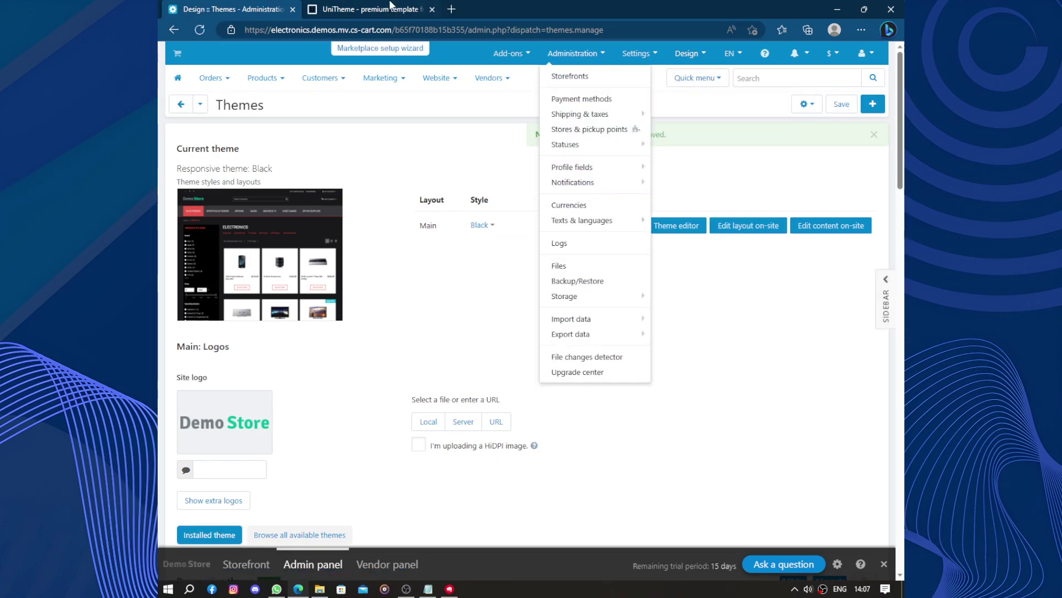
- Reload the storefront and examine its home page with the activated theme
{"action": "left_click", "coordinate": [354, 9]}
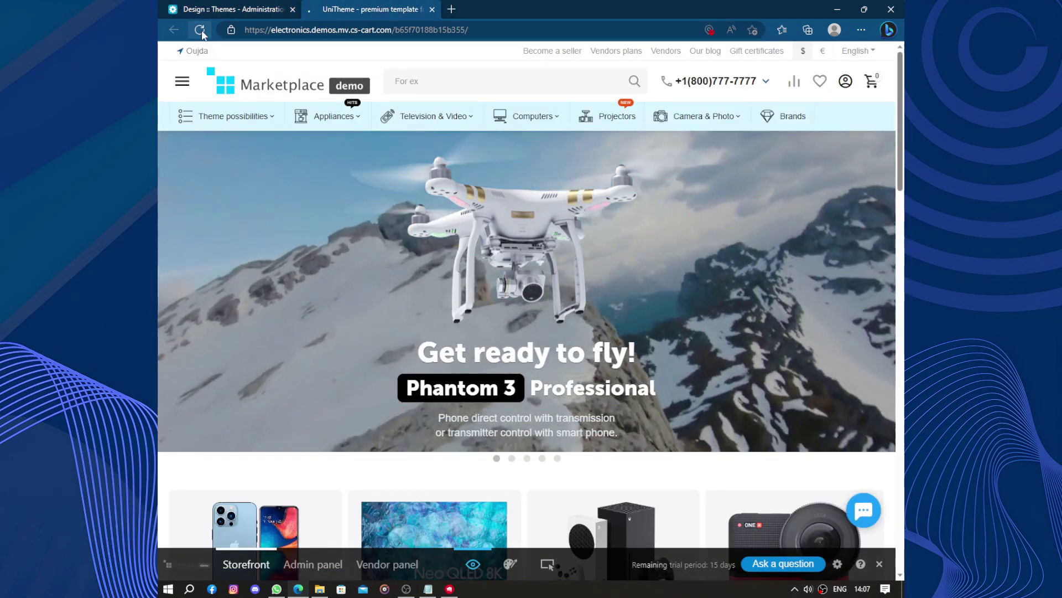
{"action": "mouse_move", "coordinate": [318, 124]}
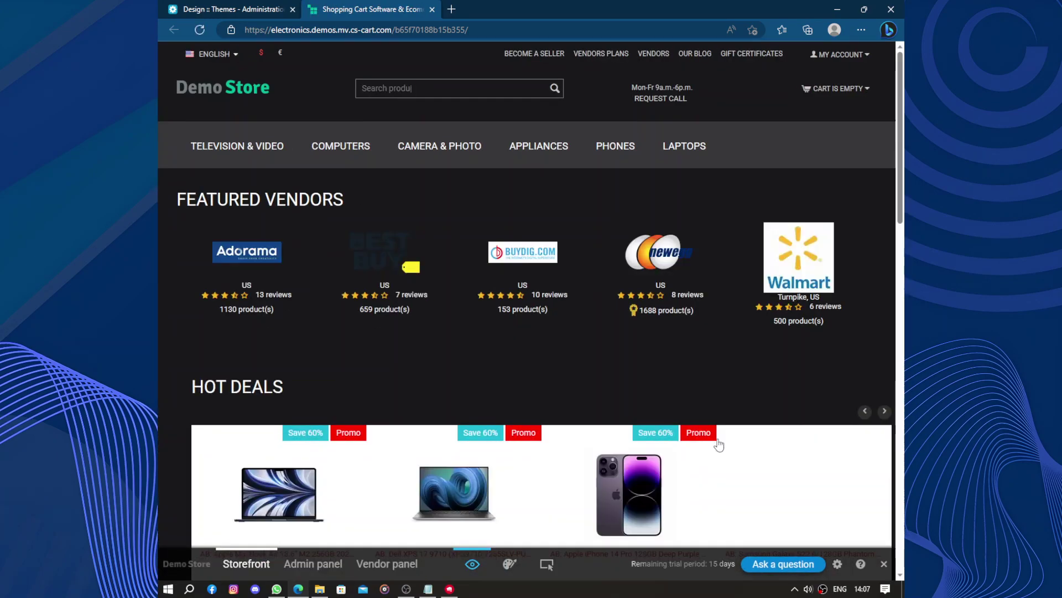
{"action": "scroll", "coordinate": [708, 419], "scroll_direction": "down", "scroll_amount": 3}
{"action": "scroll", "coordinate": [677, 396], "scroll_direction": "up", "scroll_amount": 3}
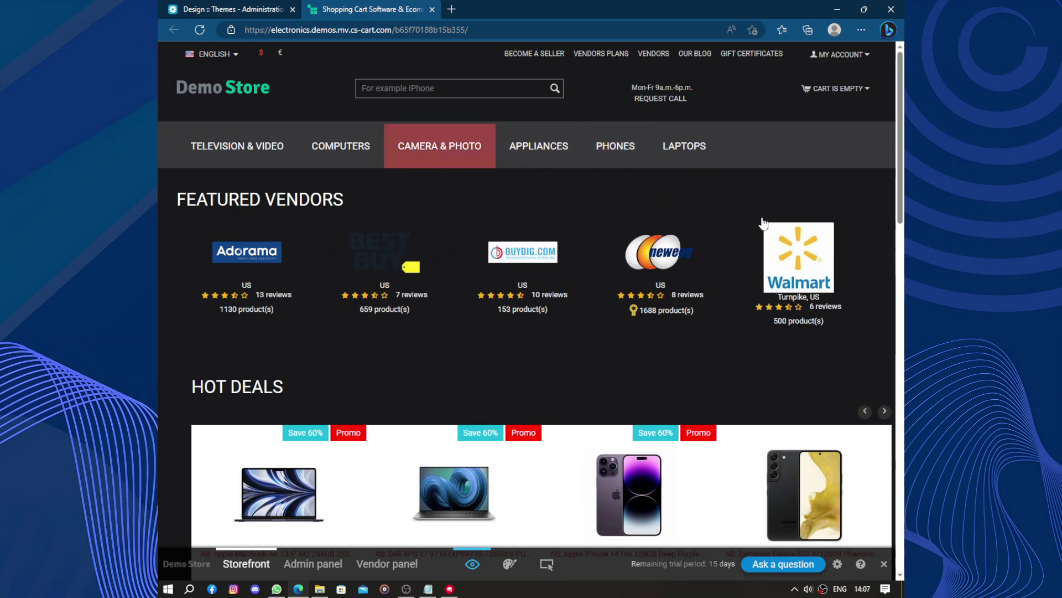
- Return to the administration area, try to open the design templates and dismiss the notice
{"action": "key", "text": "ctrl+Tab"}
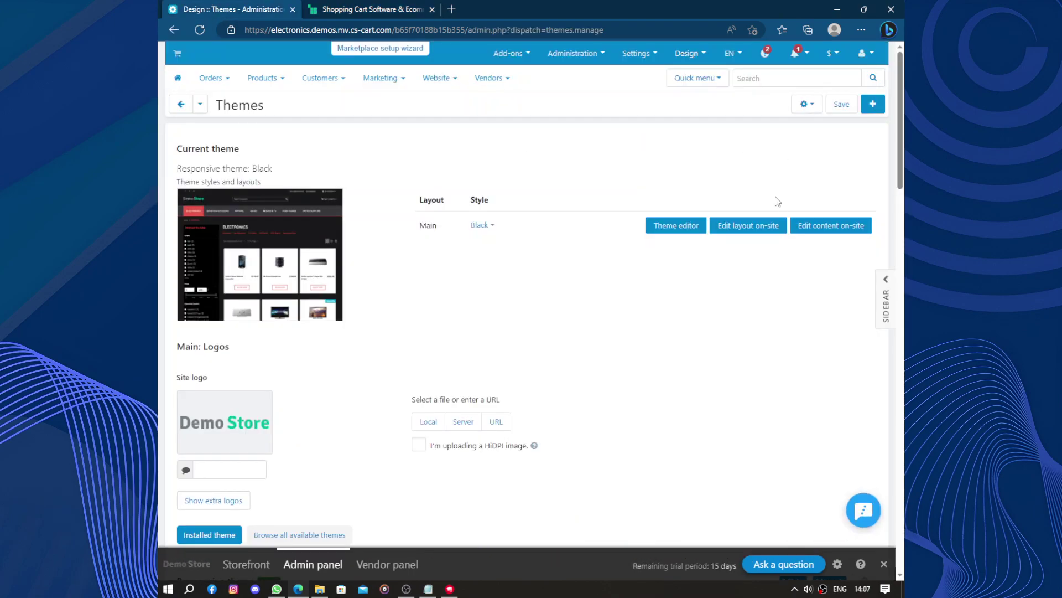
{"action": "mouse_move", "coordinate": [688, 53]}
{"action": "left_click", "coordinate": [706, 107]}
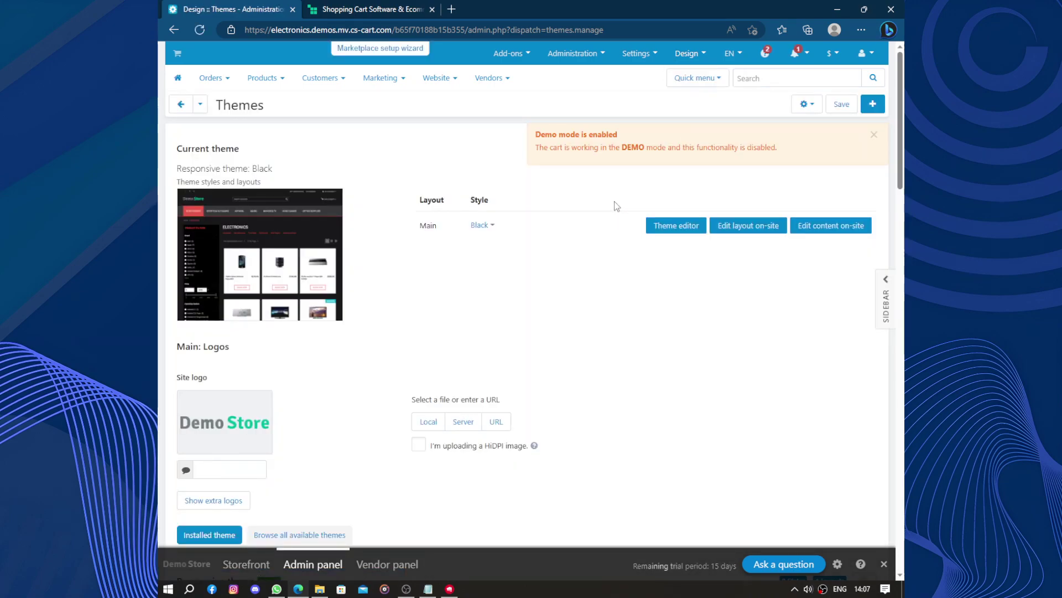
{"action": "left_click", "coordinate": [874, 137]}
{"action": "left_click", "coordinate": [715, 82]}
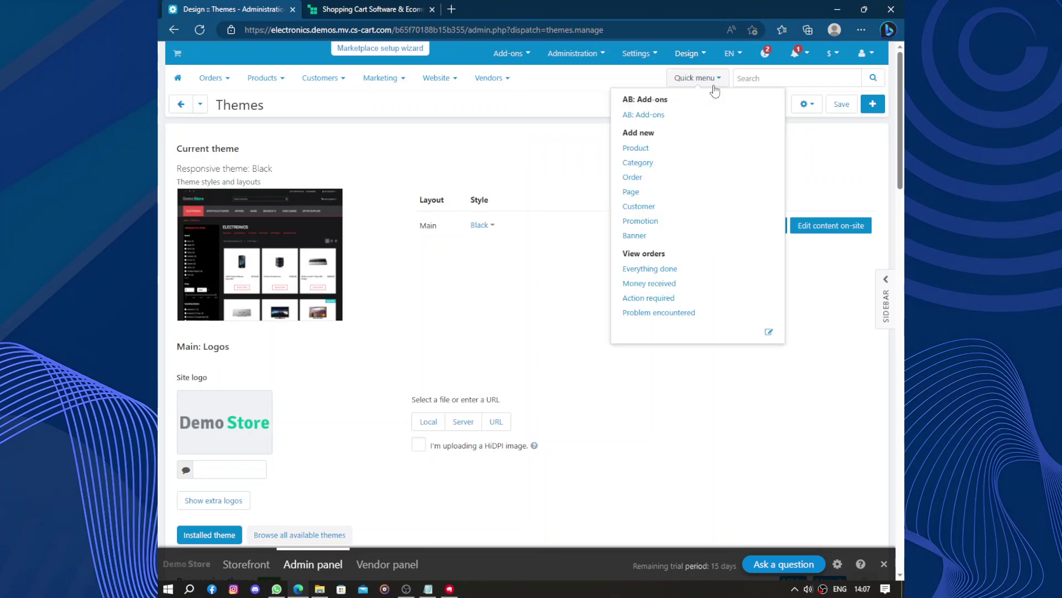
{"action": "mouse_move", "coordinate": [689, 53]}
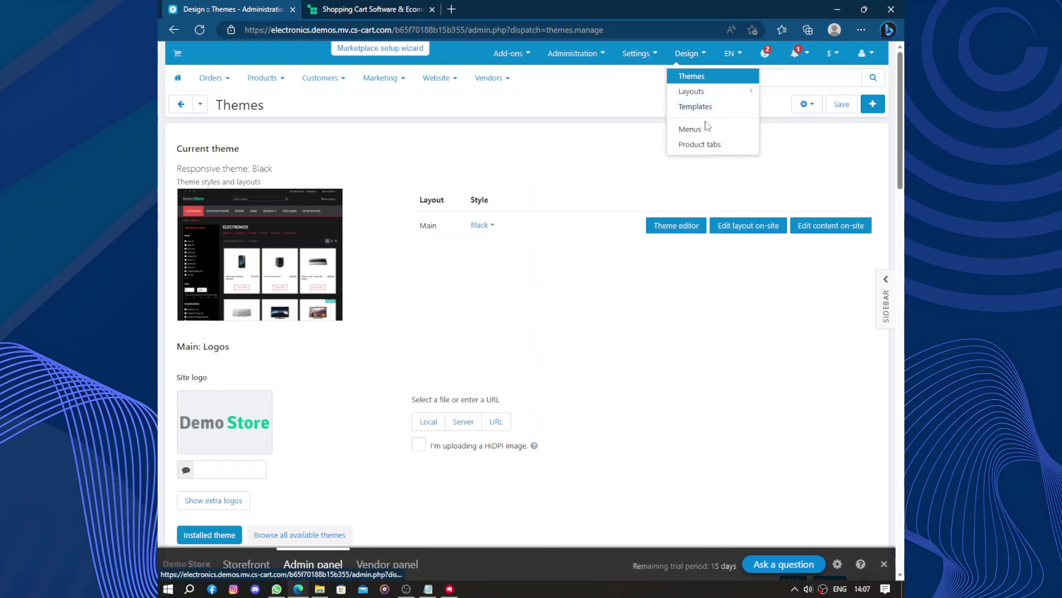
{"action": "mouse_move", "coordinate": [731, 57]}
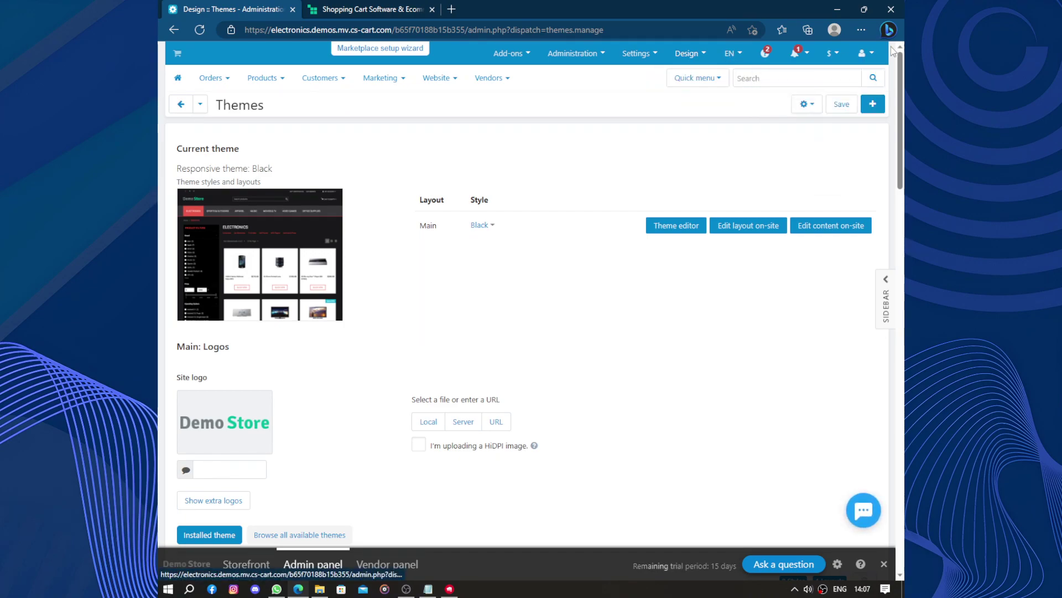
- Log in as the vendor BestBuy, review its dashboard down to the analytics and close the vendor's browser tab
{"action": "mouse_move", "coordinate": [868, 62]}
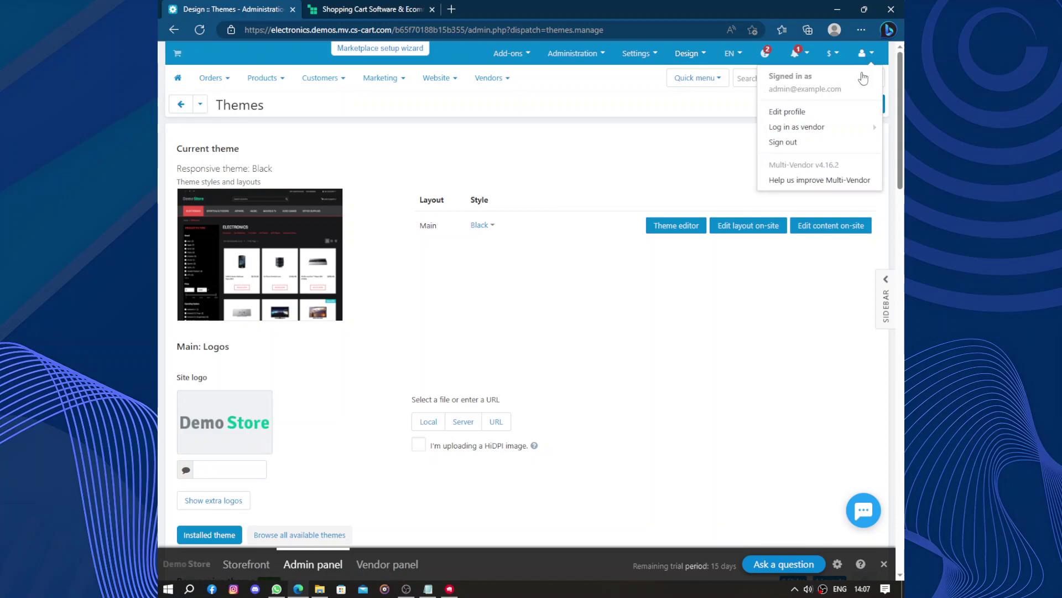
{"action": "left_click", "coordinate": [851, 129]}
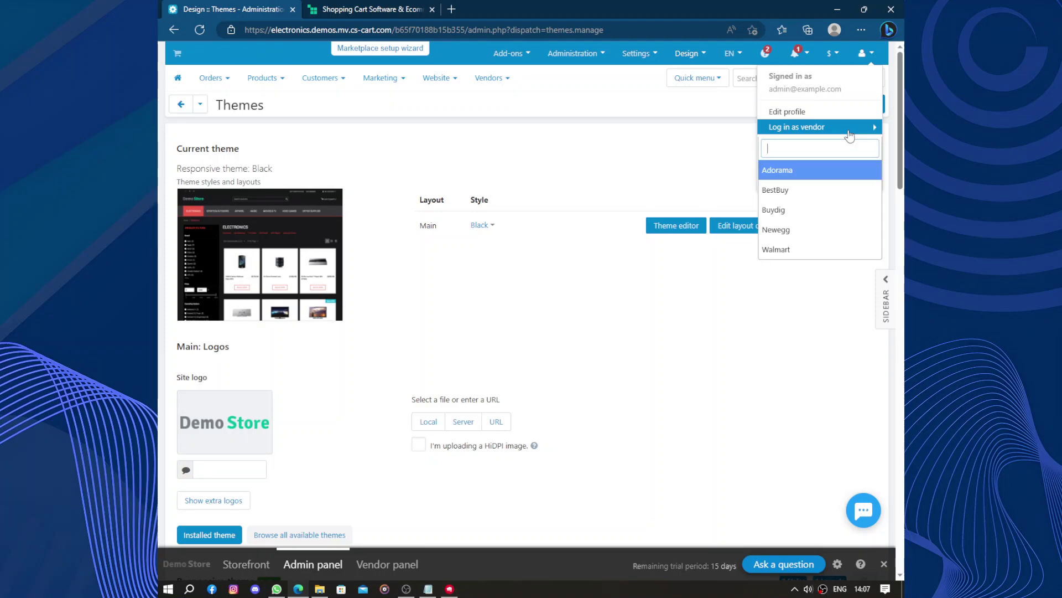
{"action": "left_click", "coordinate": [851, 191]}
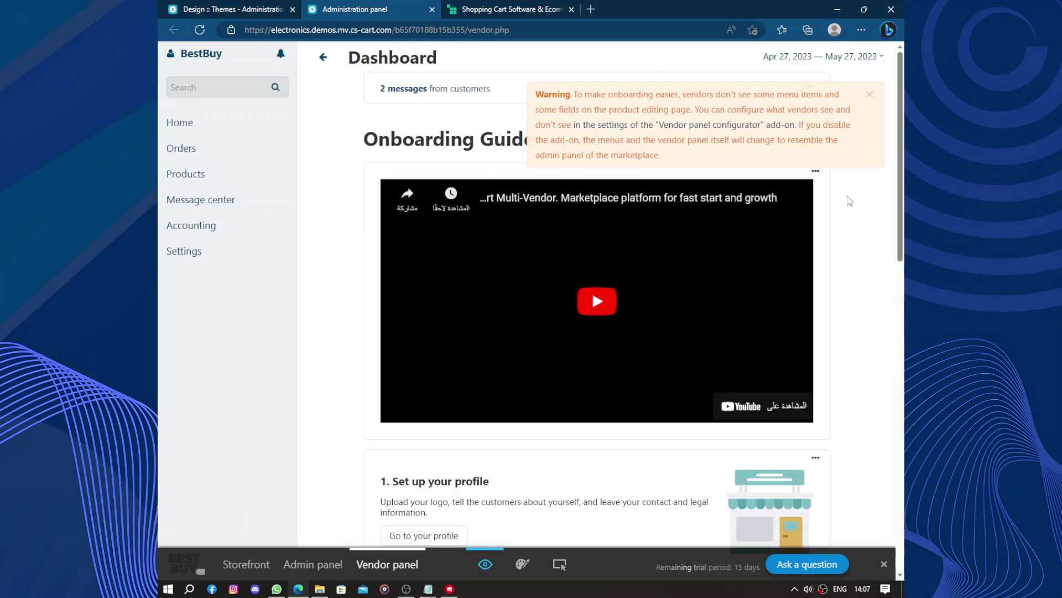
{"action": "scroll", "coordinate": [850, 199], "scroll_direction": "down", "scroll_amount": 4}
{"action": "scroll", "coordinate": [849, 201], "scroll_direction": "down", "scroll_amount": 10}
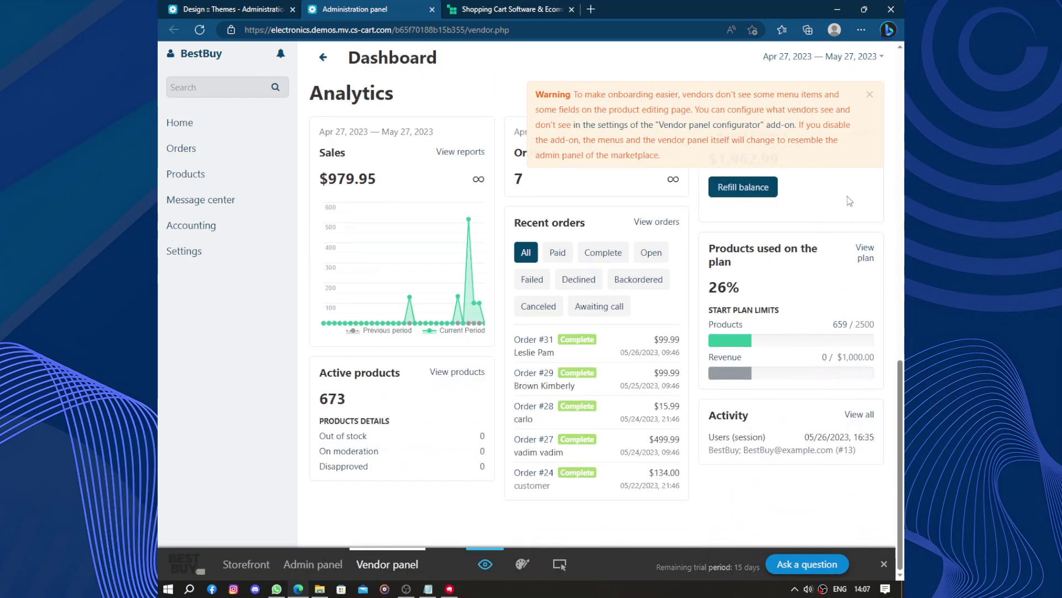
{"action": "left_click", "coordinate": [199, 122]}
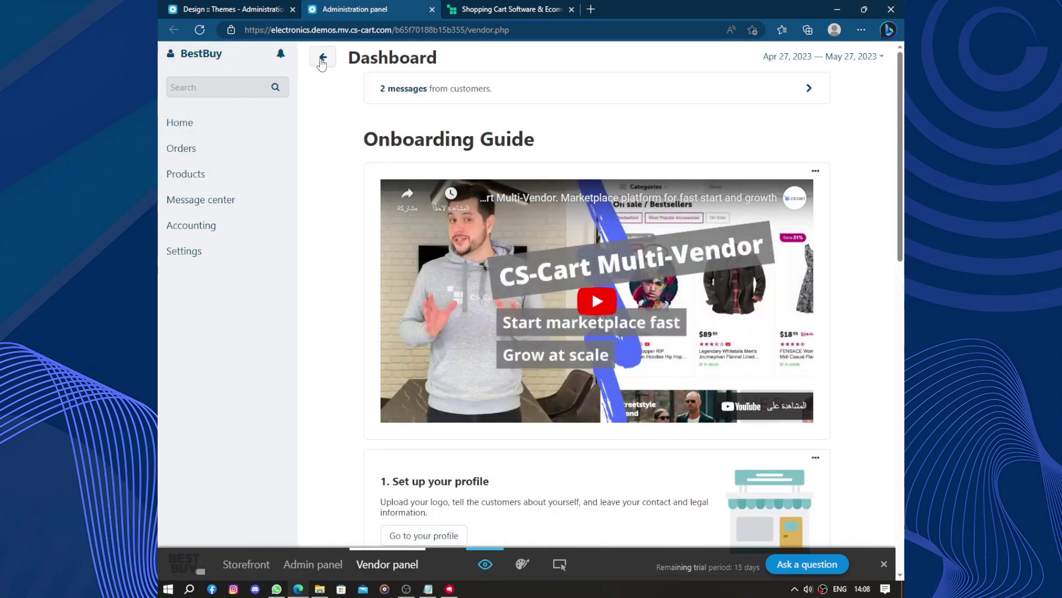
{"action": "left_click", "coordinate": [432, 10]}
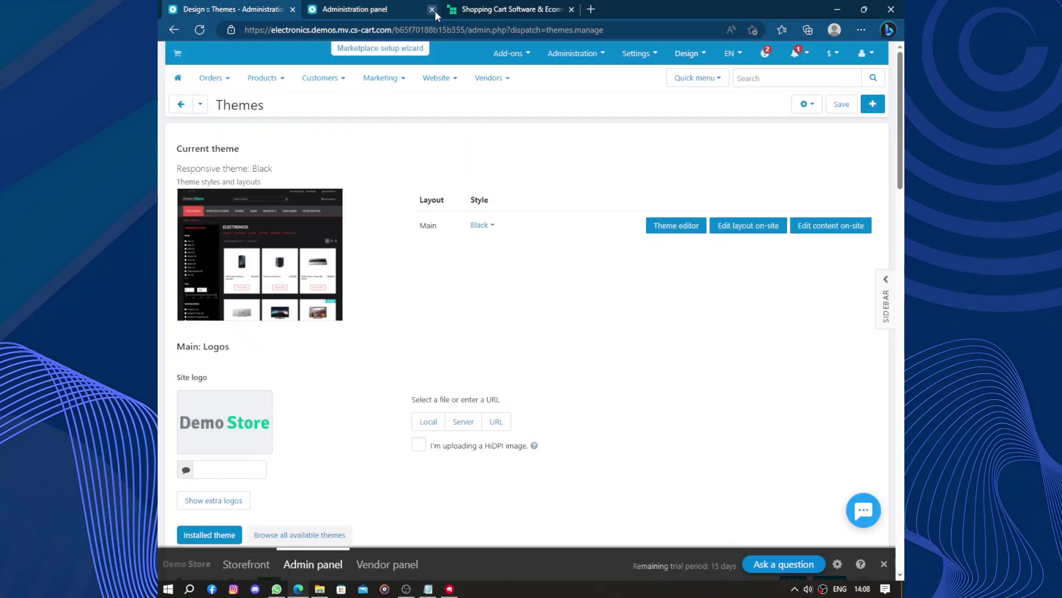
- Switch from the administration area to the vendor panel, review BestBuy's analytics and reload the vendor home page
{"action": "left_click", "coordinate": [389, 563]}
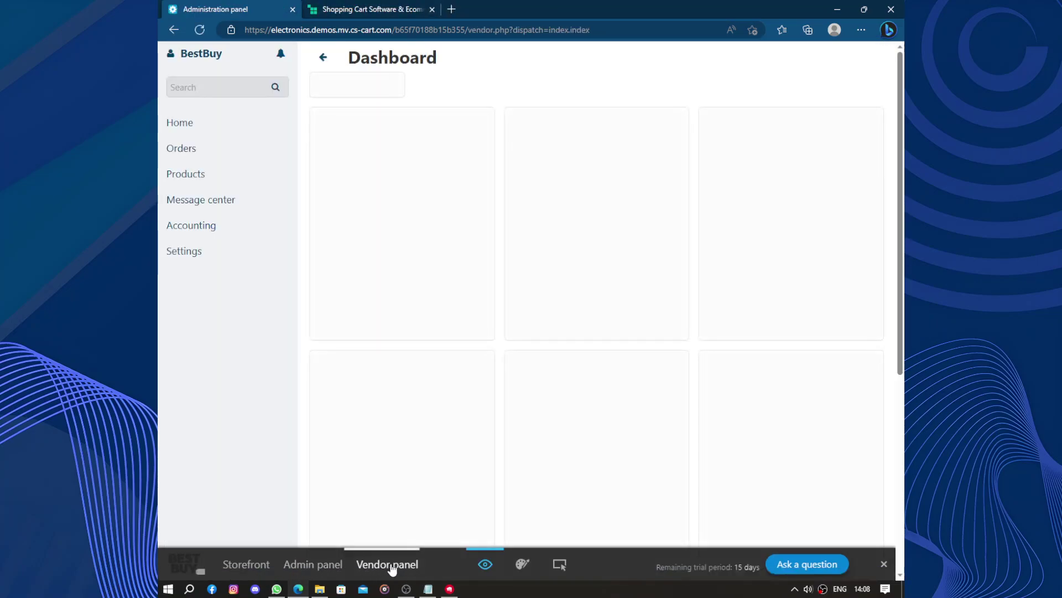
{"action": "scroll", "coordinate": [758, 297], "scroll_direction": "down", "scroll_amount": 10}
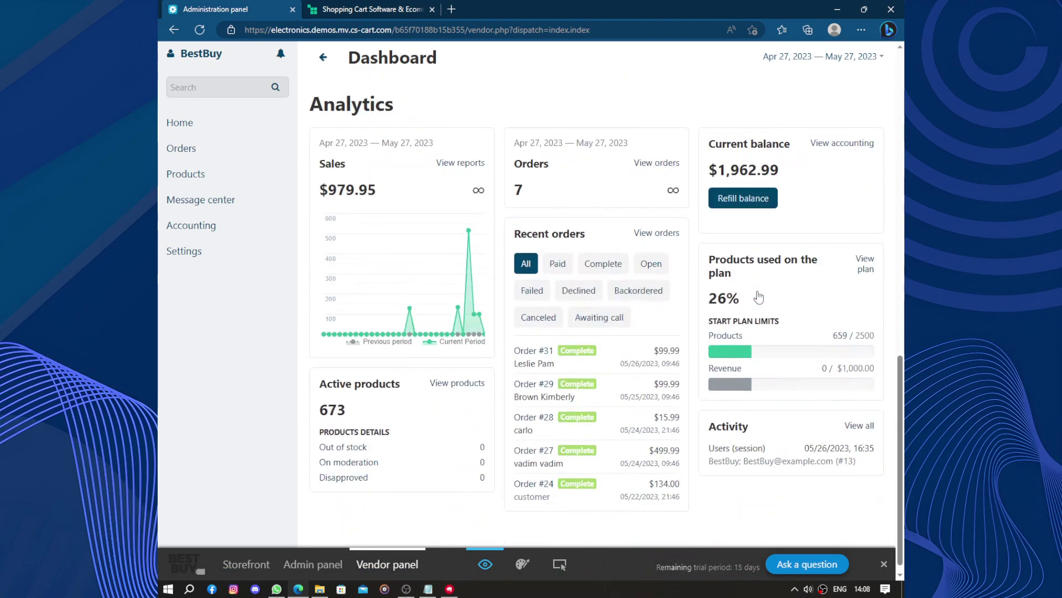
{"action": "scroll", "coordinate": [759, 297], "scroll_direction": "up", "scroll_amount": 10}
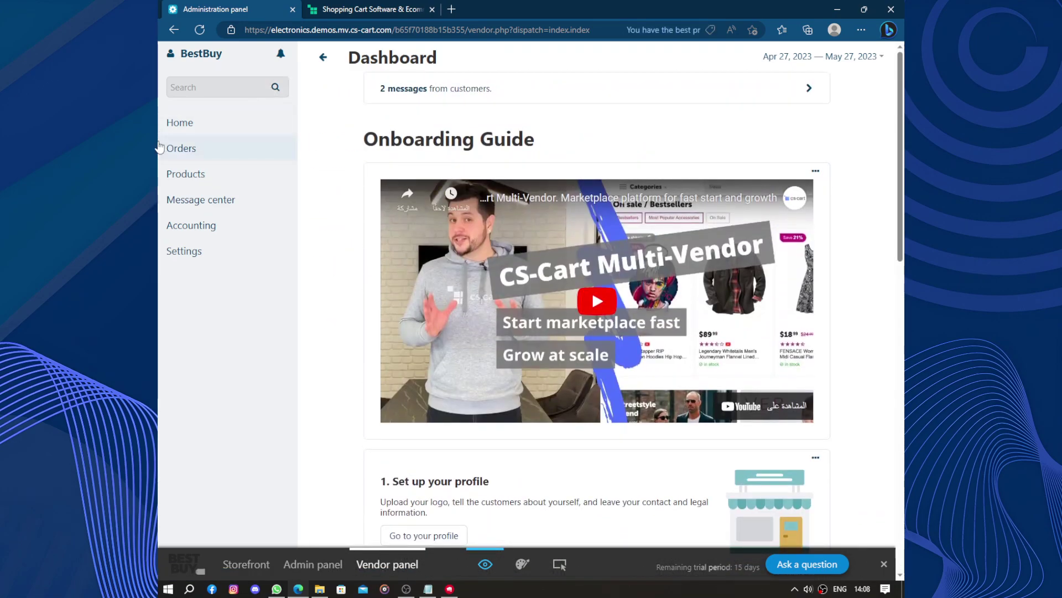
{"action": "left_click", "coordinate": [177, 133]}
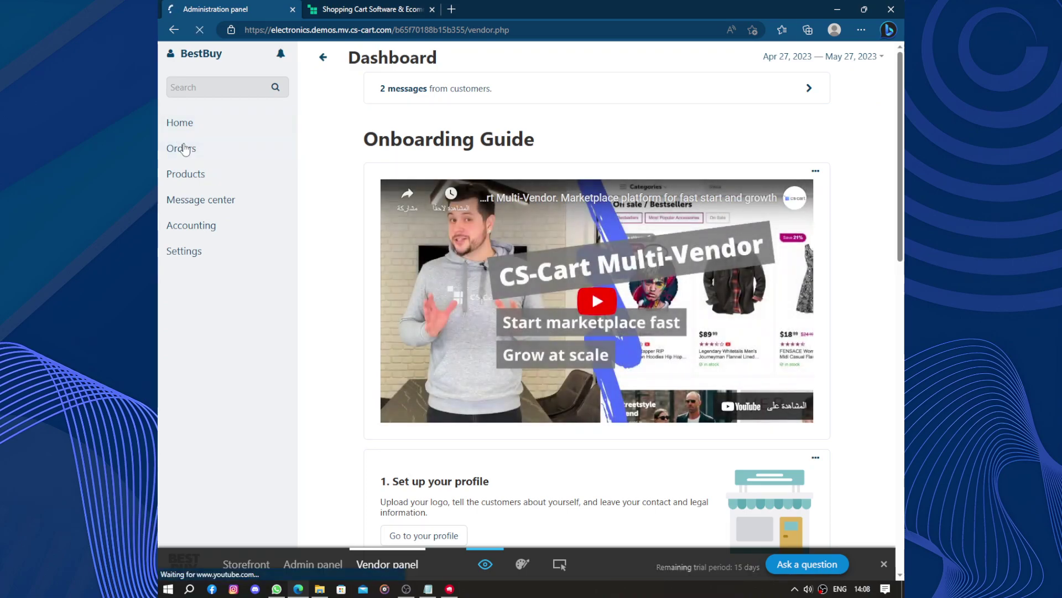
- Review BestBuy's orders list and expand the Products and Message center sections to view their entries
{"action": "left_click", "coordinate": [186, 148]}
{"action": "left_click", "coordinate": [197, 175]}
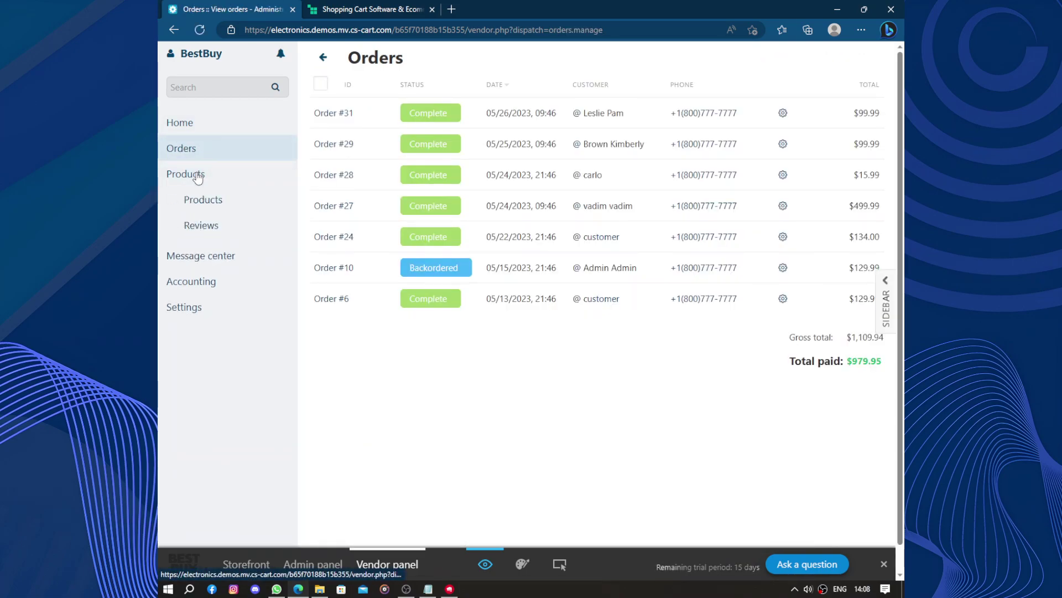
{"action": "left_click", "coordinate": [209, 255]}
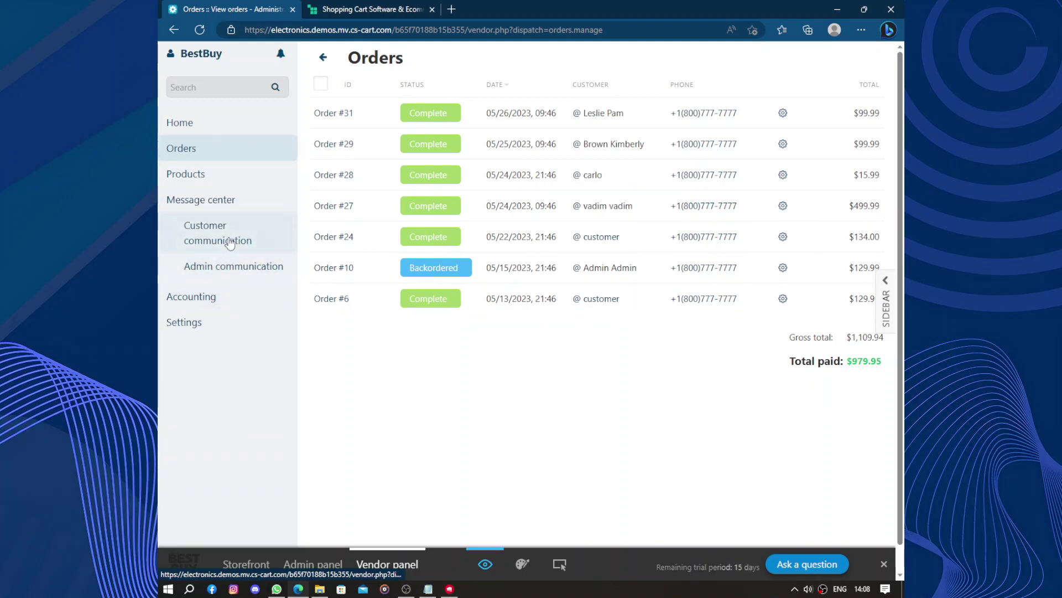
- Review BestBuy's accounting transactions and open the shipping methods in the vendor settings
{"action": "left_click", "coordinate": [226, 303]}
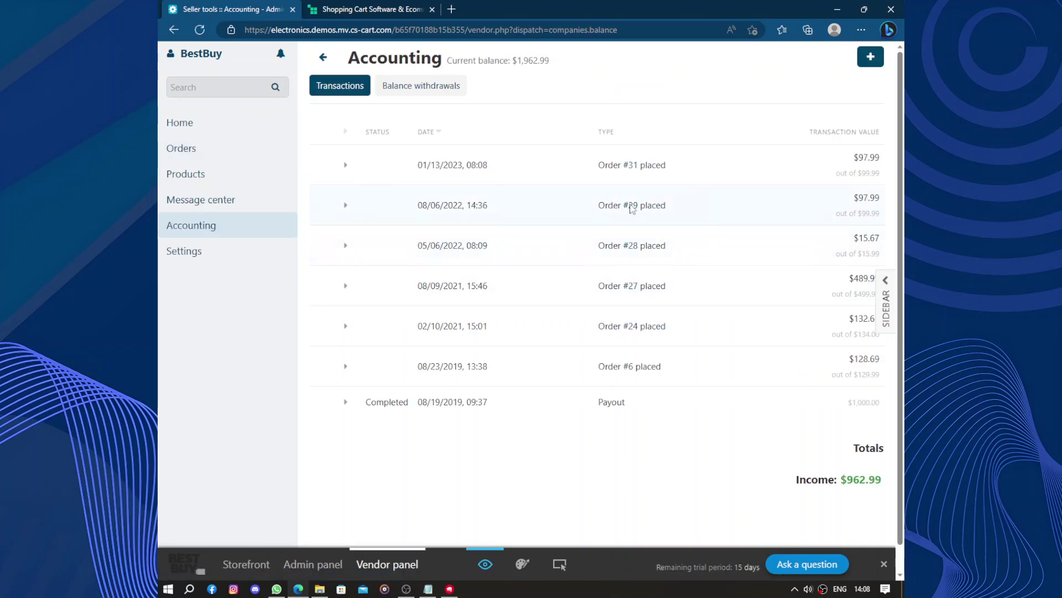
{"action": "left_click", "coordinate": [239, 257]}
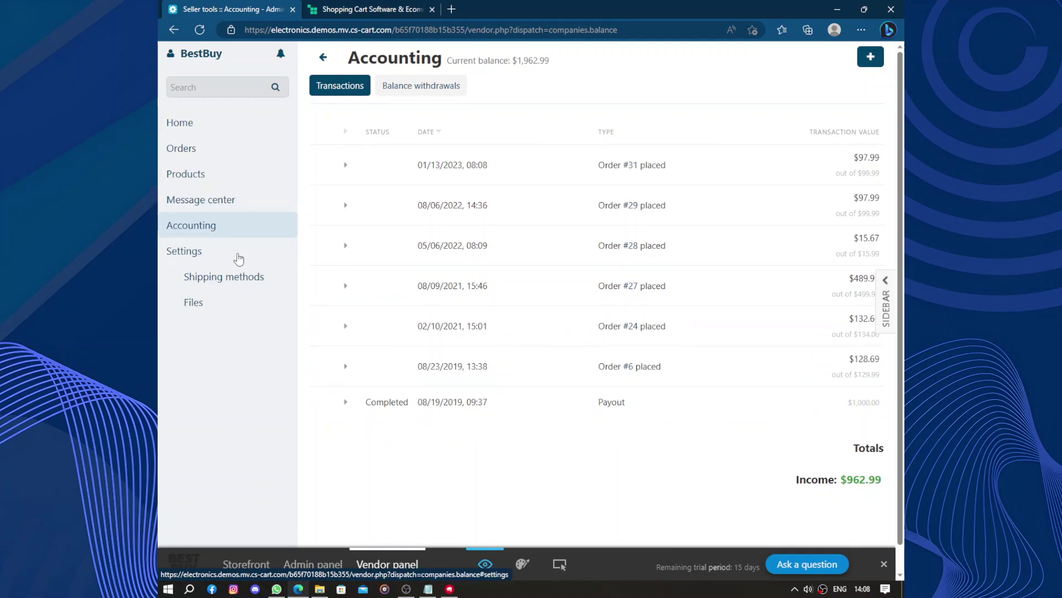
{"action": "left_click", "coordinate": [241, 287]}
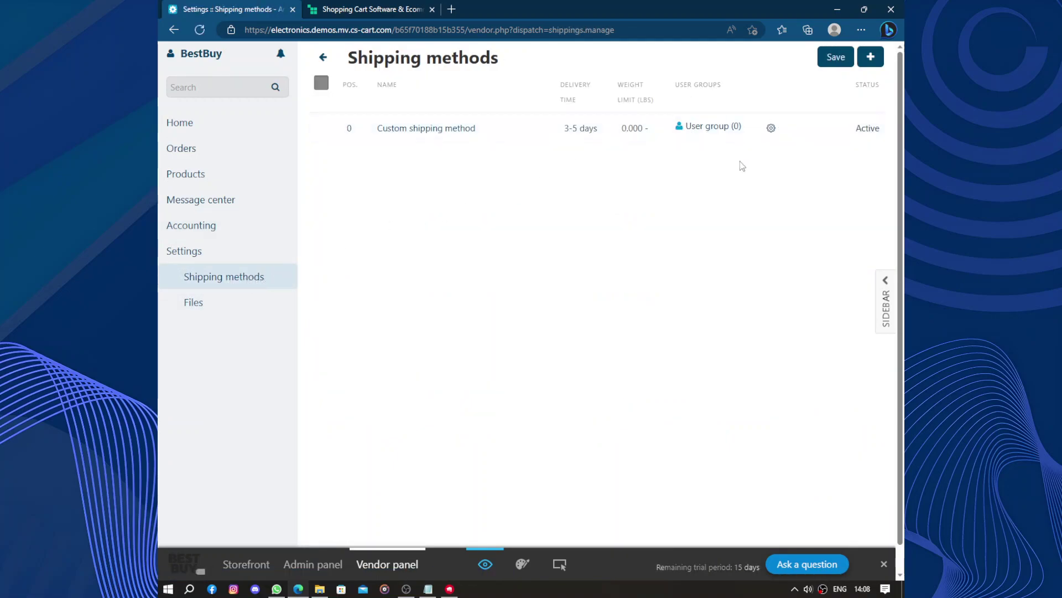
- Switch from the vendor panel to BestBuy's storefront page and try the support chat
{"action": "left_click", "coordinate": [240, 569]}
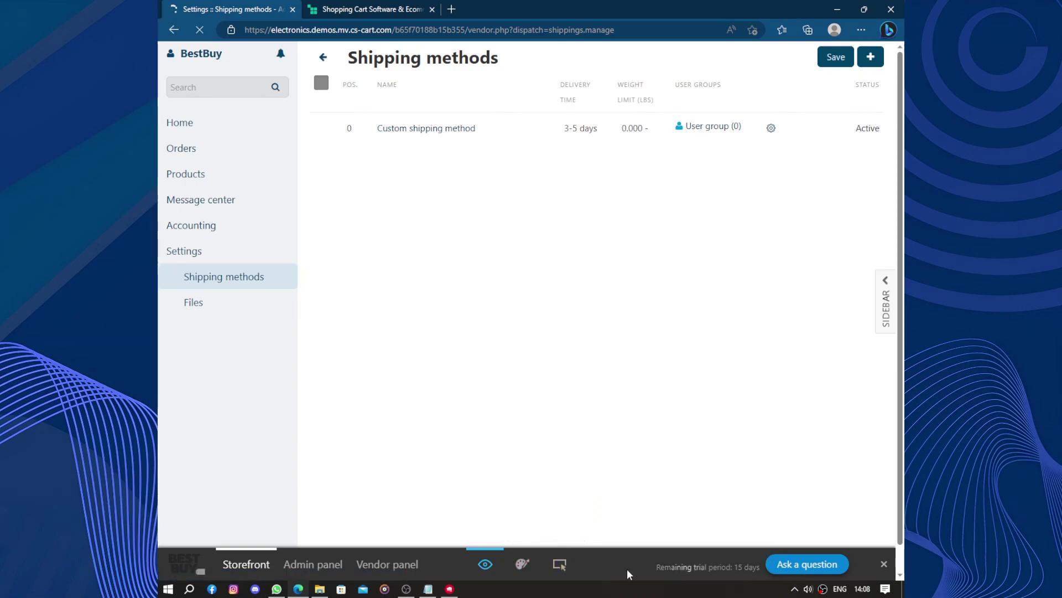
{"action": "left_click", "coordinate": [818, 565]}
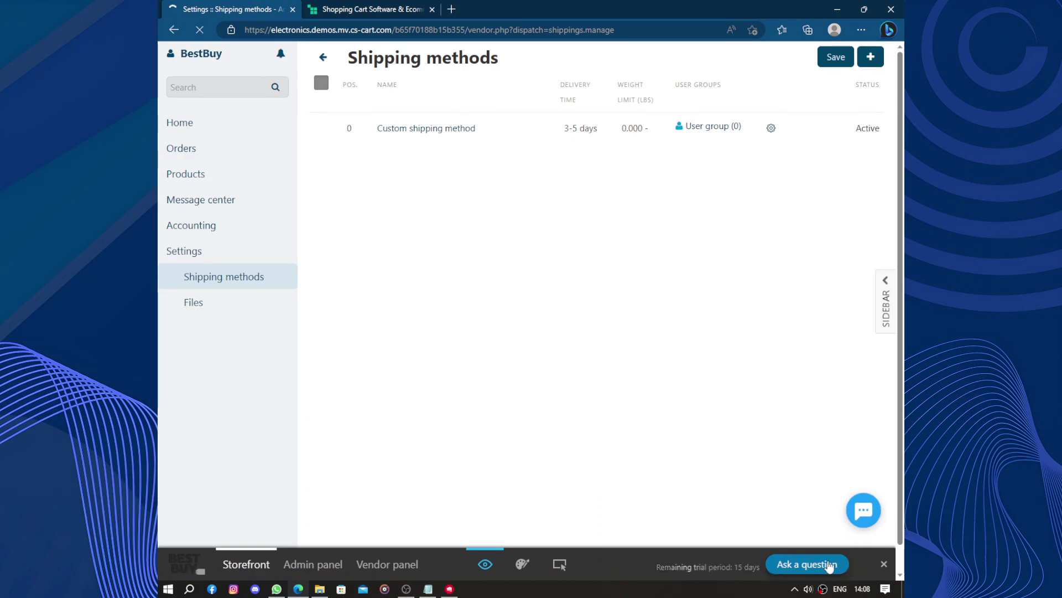
{"action": "left_click", "coordinate": [872, 517]}
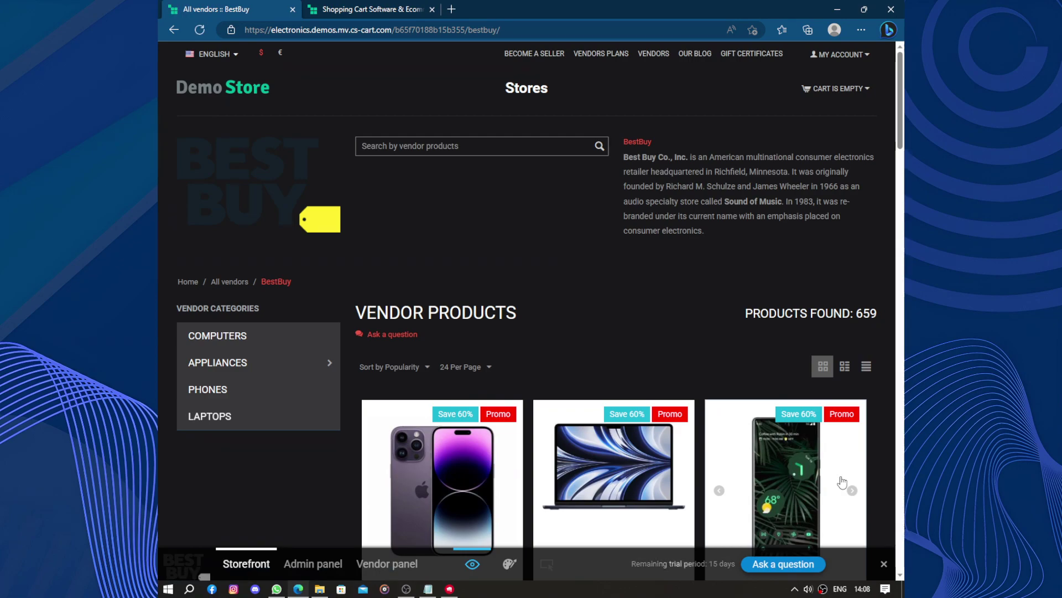
- Browse BestBuy's vendor products on the storefront page and return to the page's beginning
{"action": "scroll", "coordinate": [653, 388], "scroll_direction": "down", "scroll_amount": 5}
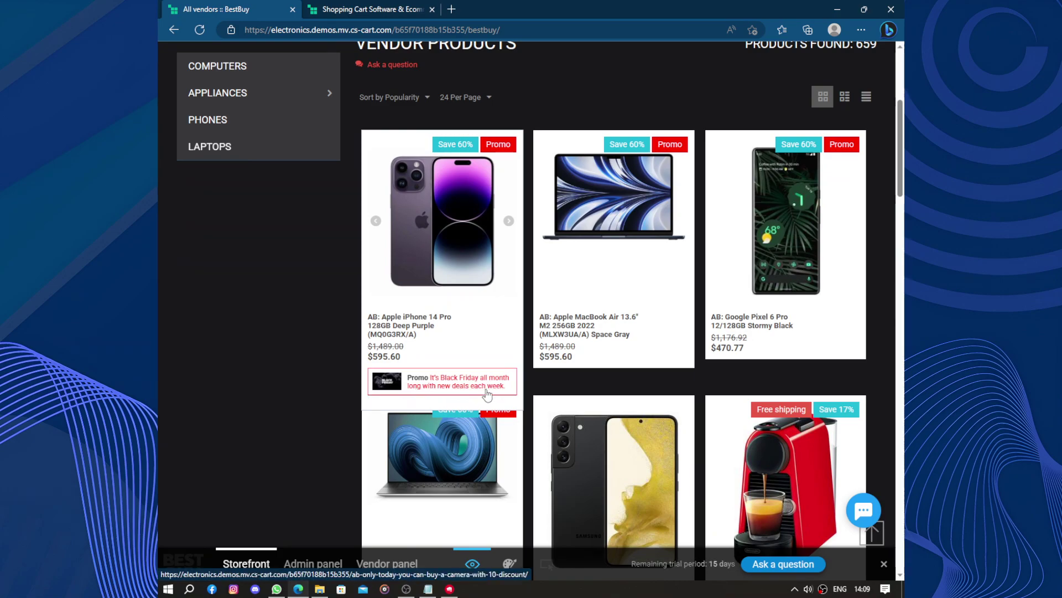
{"action": "scroll", "coordinate": [494, 364], "scroll_direction": "down", "scroll_amount": 10}
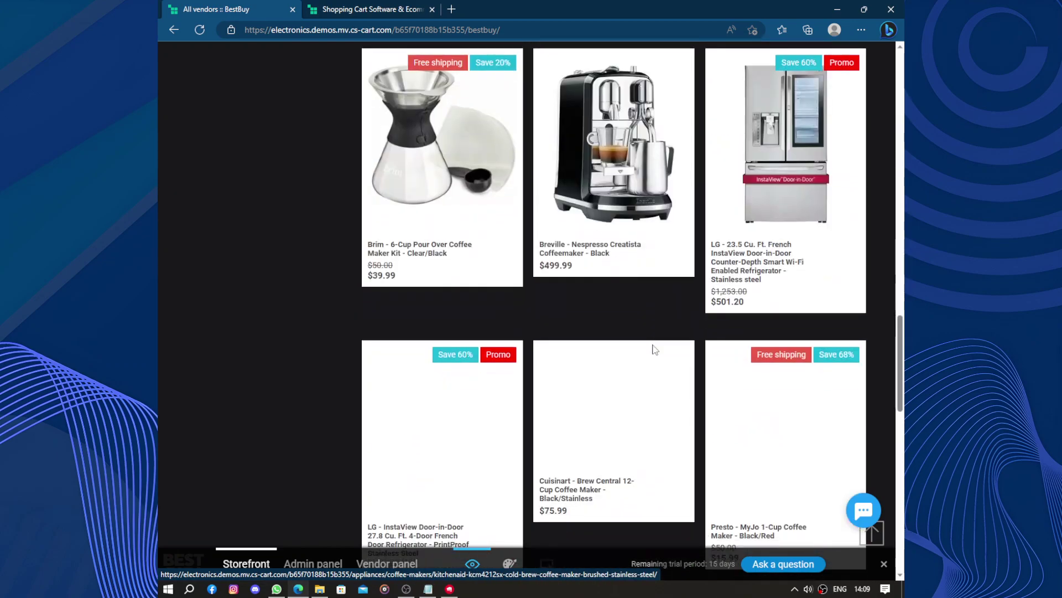
{"action": "scroll", "coordinate": [654, 347], "scroll_direction": "up", "scroll_amount": 15}
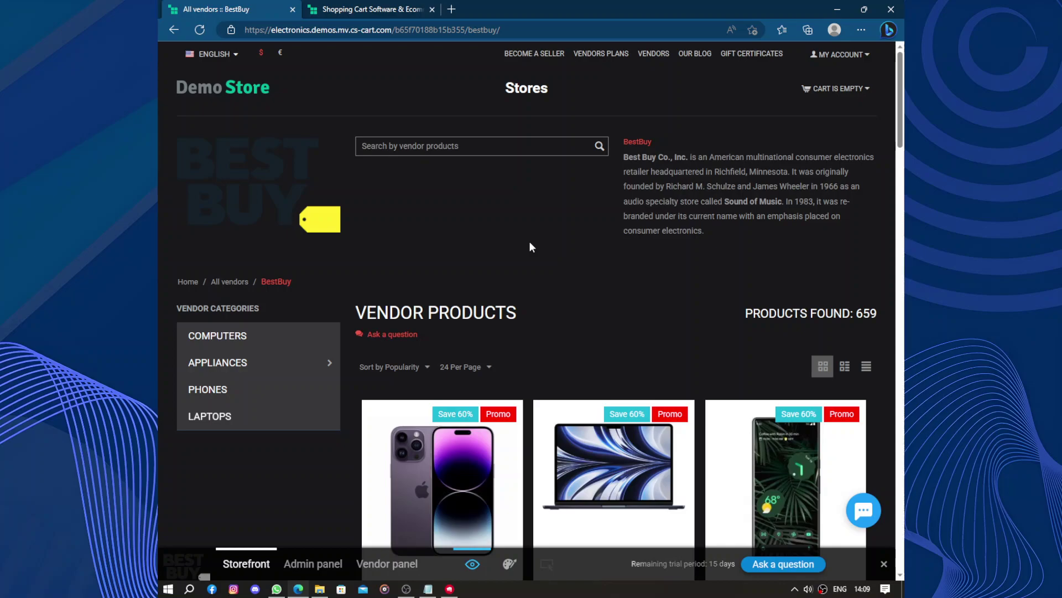
{"action": "scroll", "coordinate": [529, 247], "scroll_direction": "down", "scroll_amount": 9}
{"action": "scroll", "coordinate": [530, 246], "scroll_direction": "up", "scroll_amount": 15}
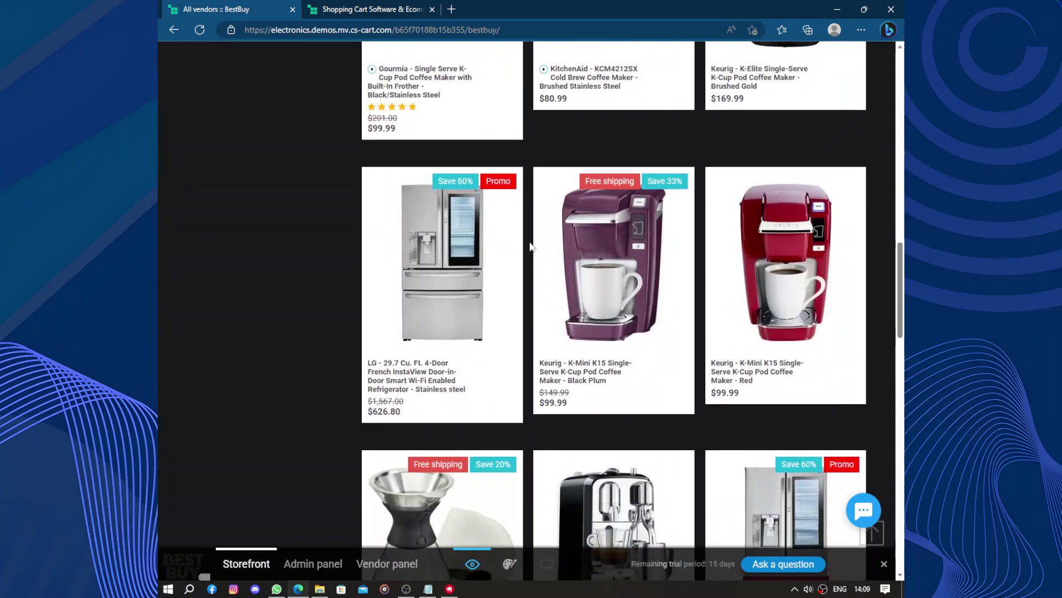